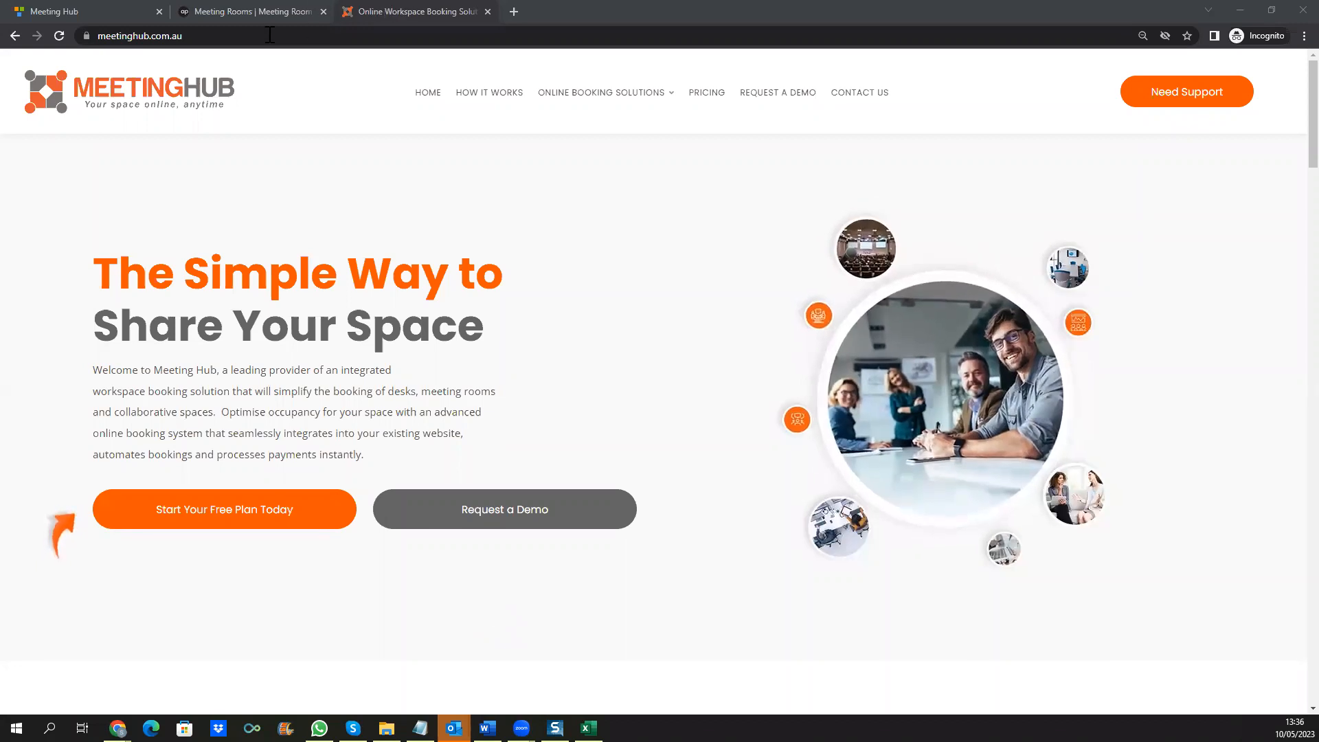
# Step: Open the APSO Meeting Rooms page and scroll through its sections, then back to the top
pyautogui.click(233, 14)
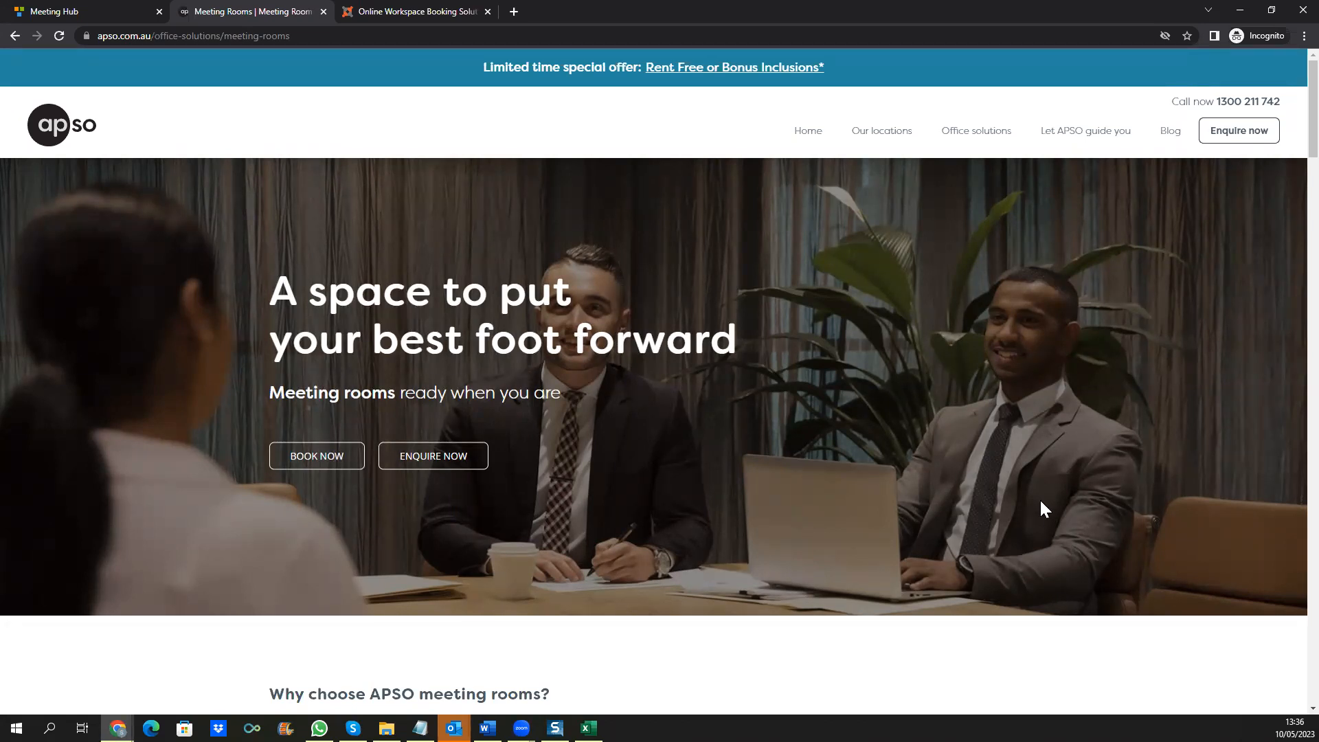
pyautogui.scroll(-6, 1041, 503)
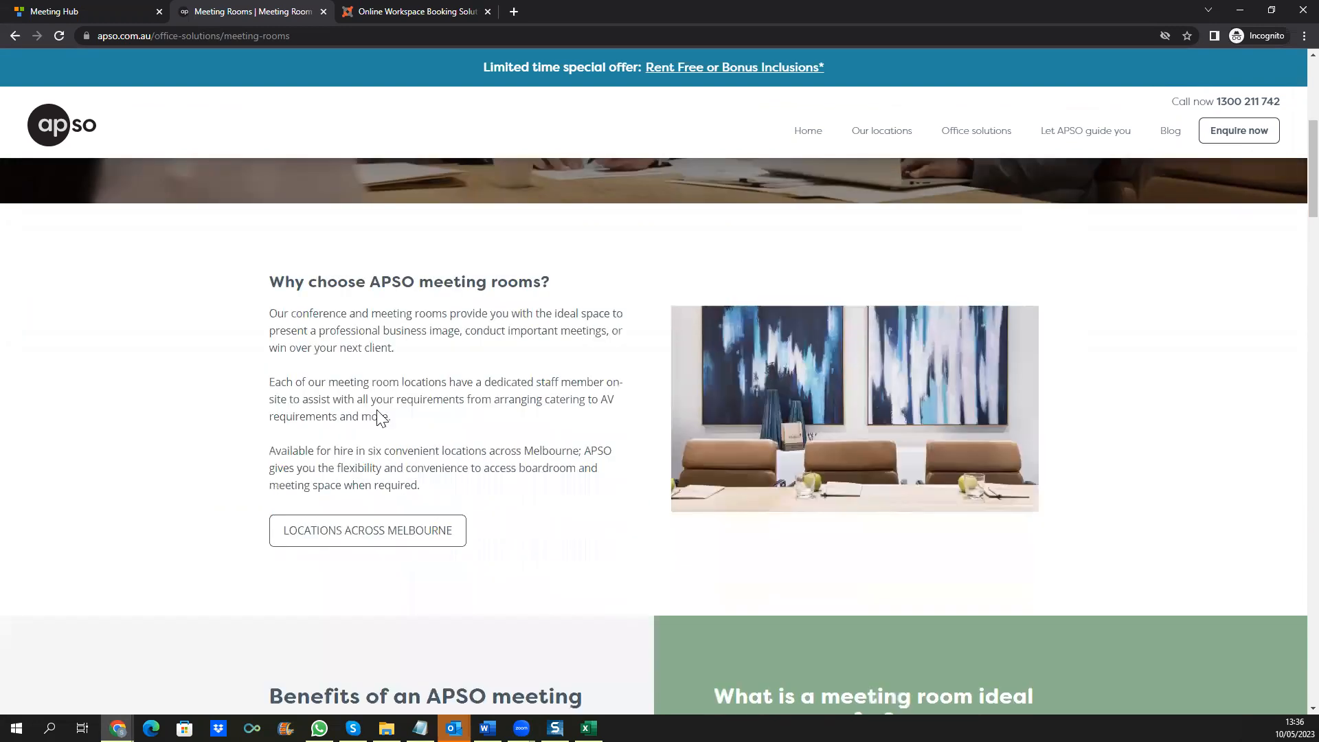
pyautogui.scroll(-6, 543, 515)
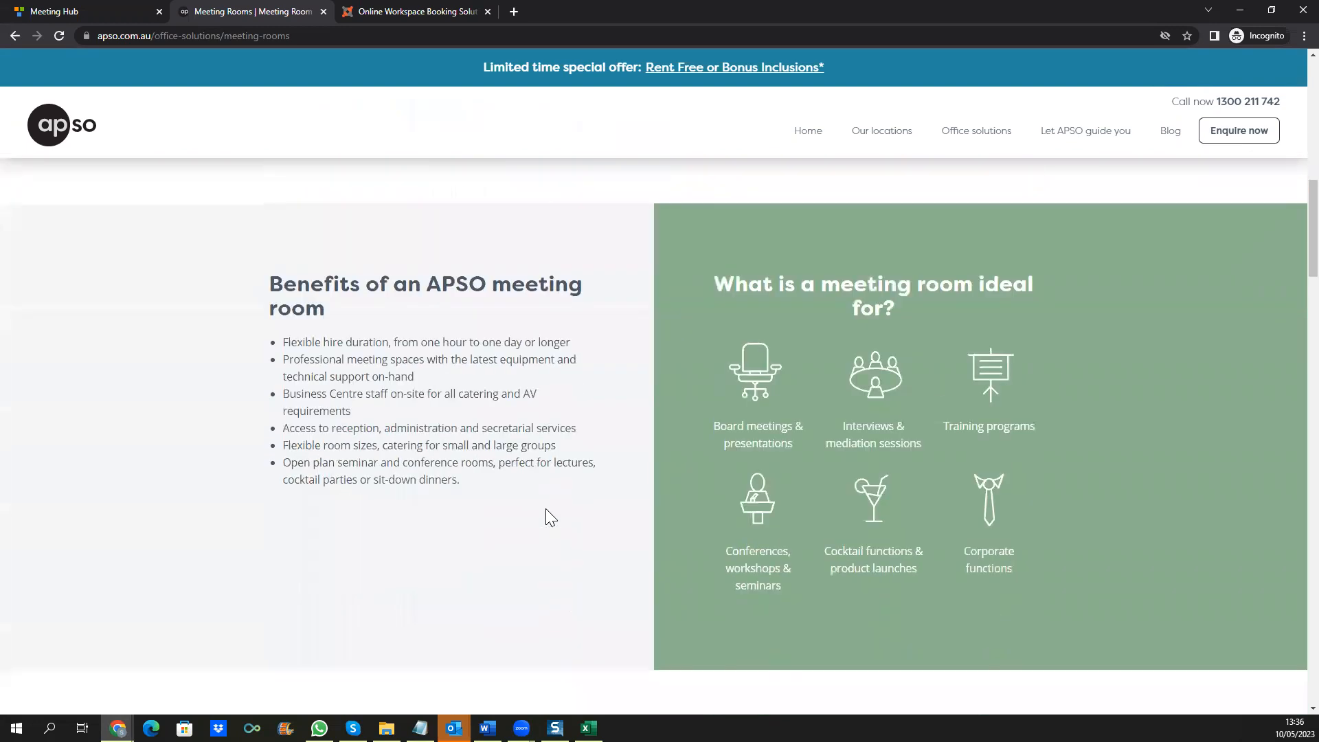
pyautogui.scroll(3, 550, 515)
pyautogui.scroll(8, 550, 515)
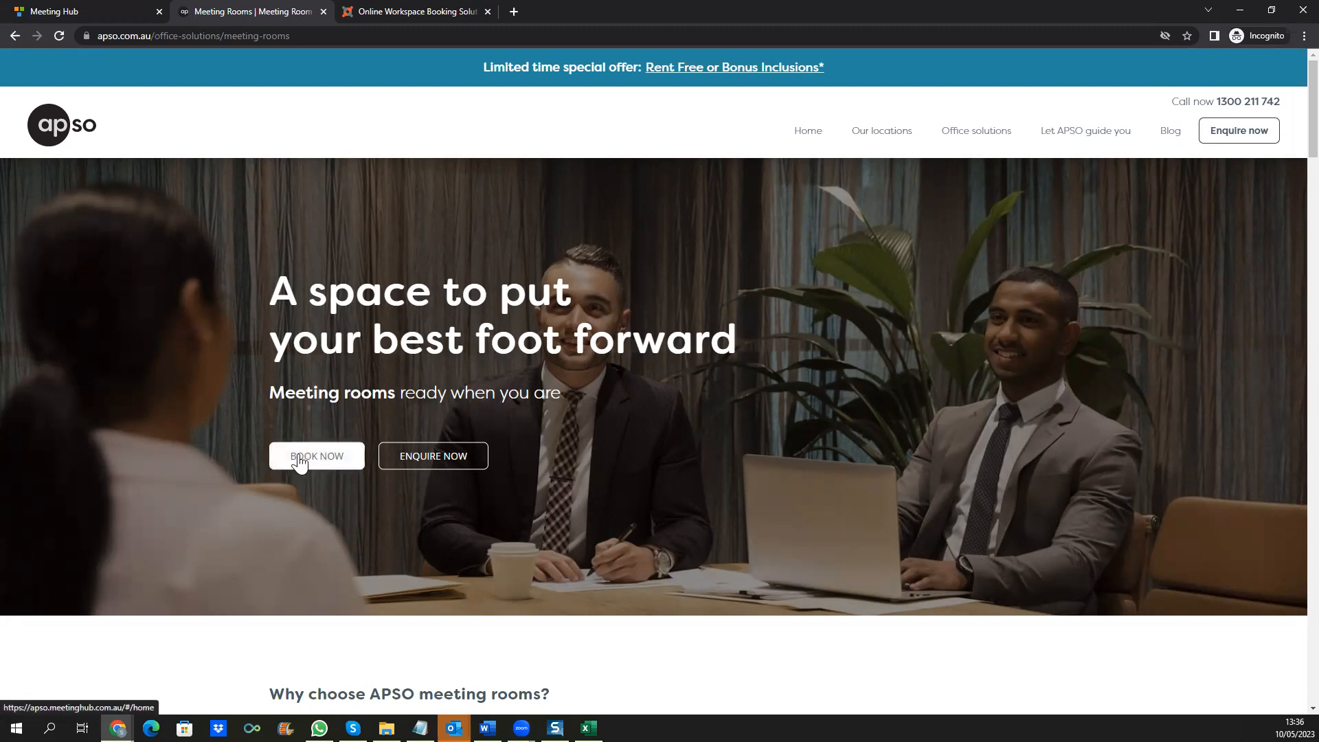
# Step: Return to Meeting Hub's Demo City Location results and check the Space Type list and date calendar without changing them
pyautogui.click(103, 11)
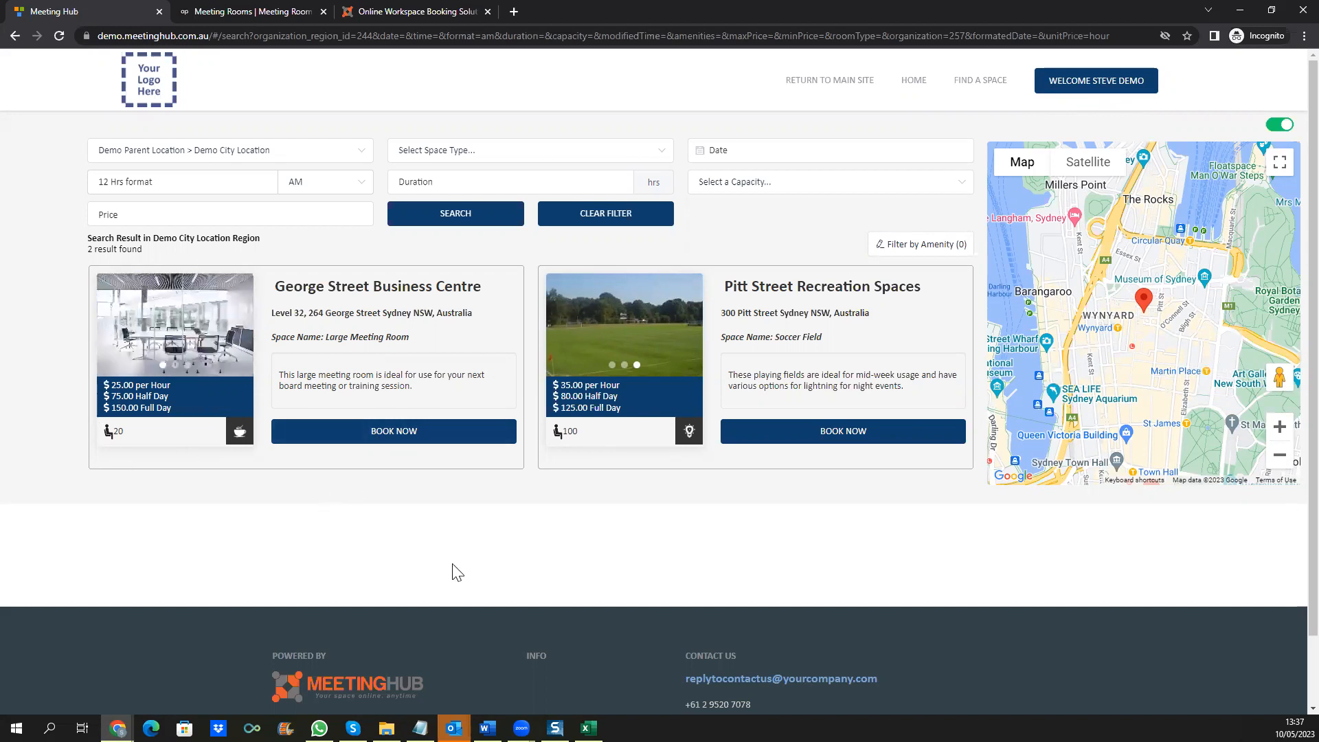
pyautogui.click(662, 156)
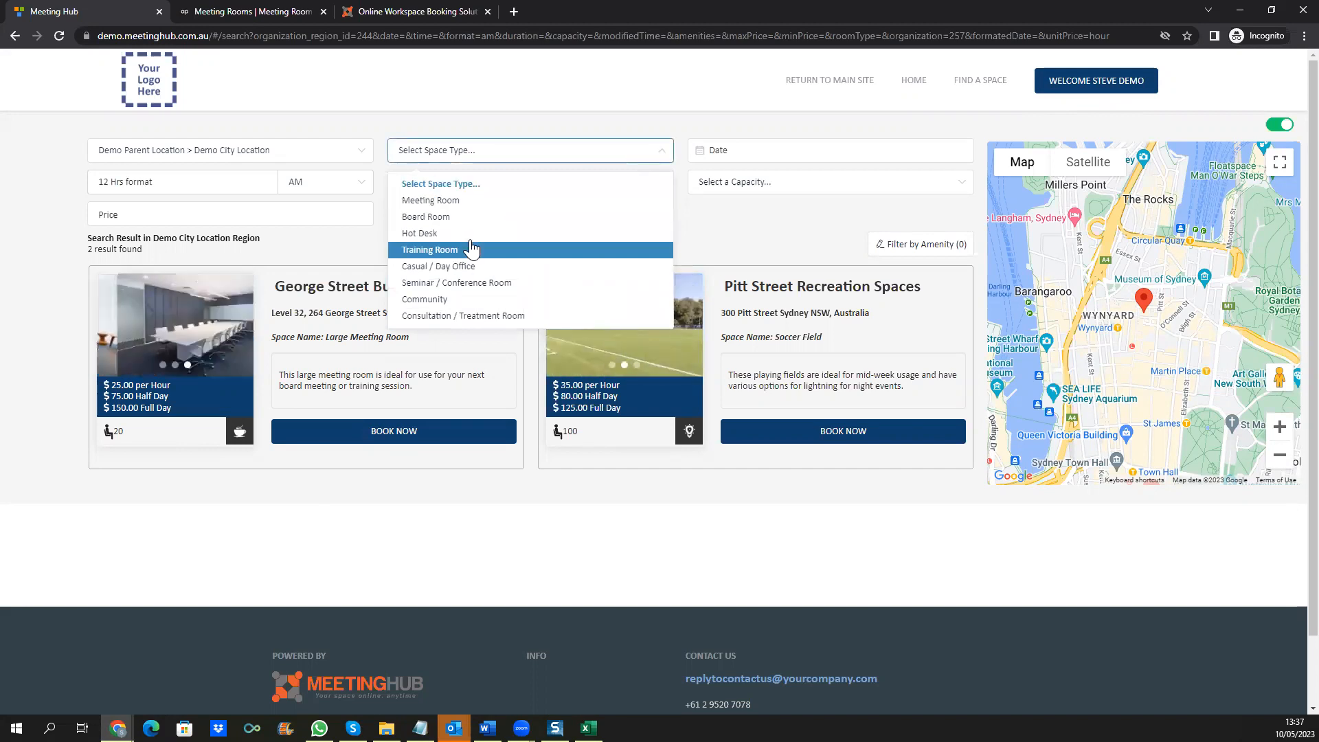
pyautogui.click(711, 227)
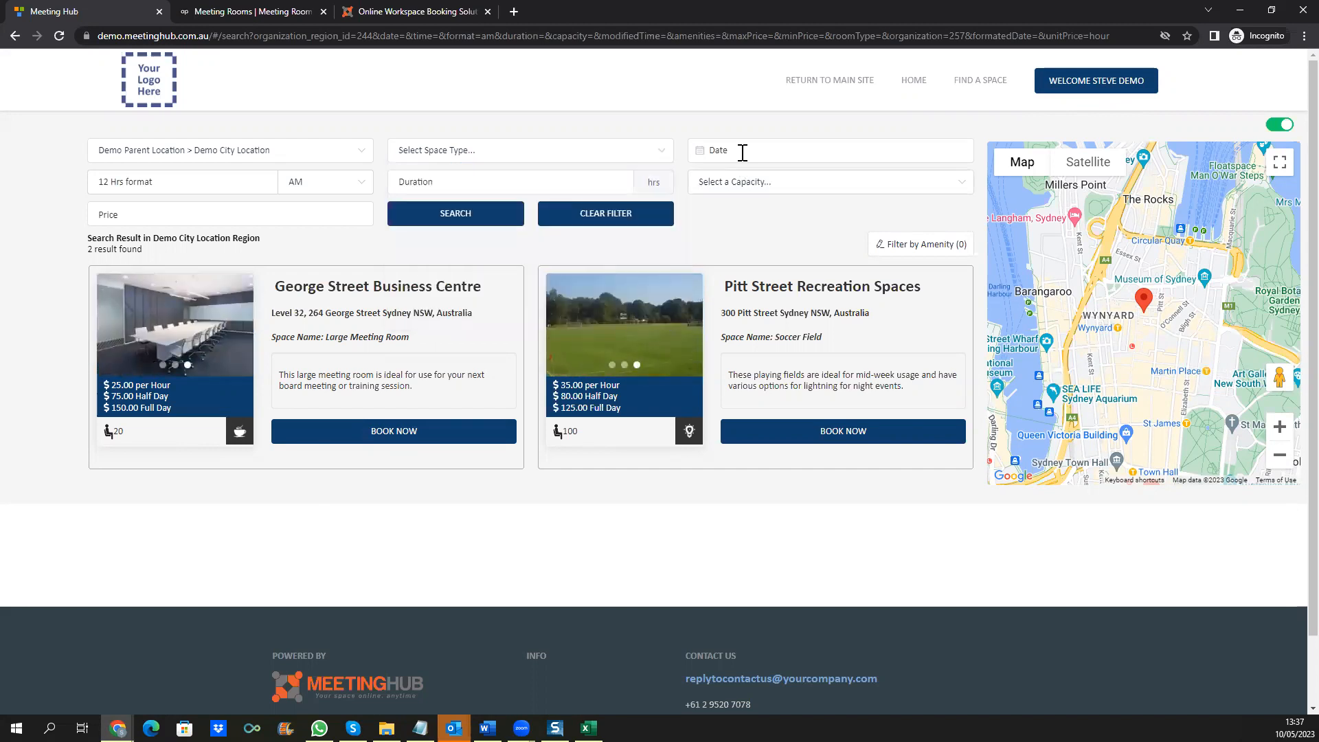
pyautogui.click(606, 154)
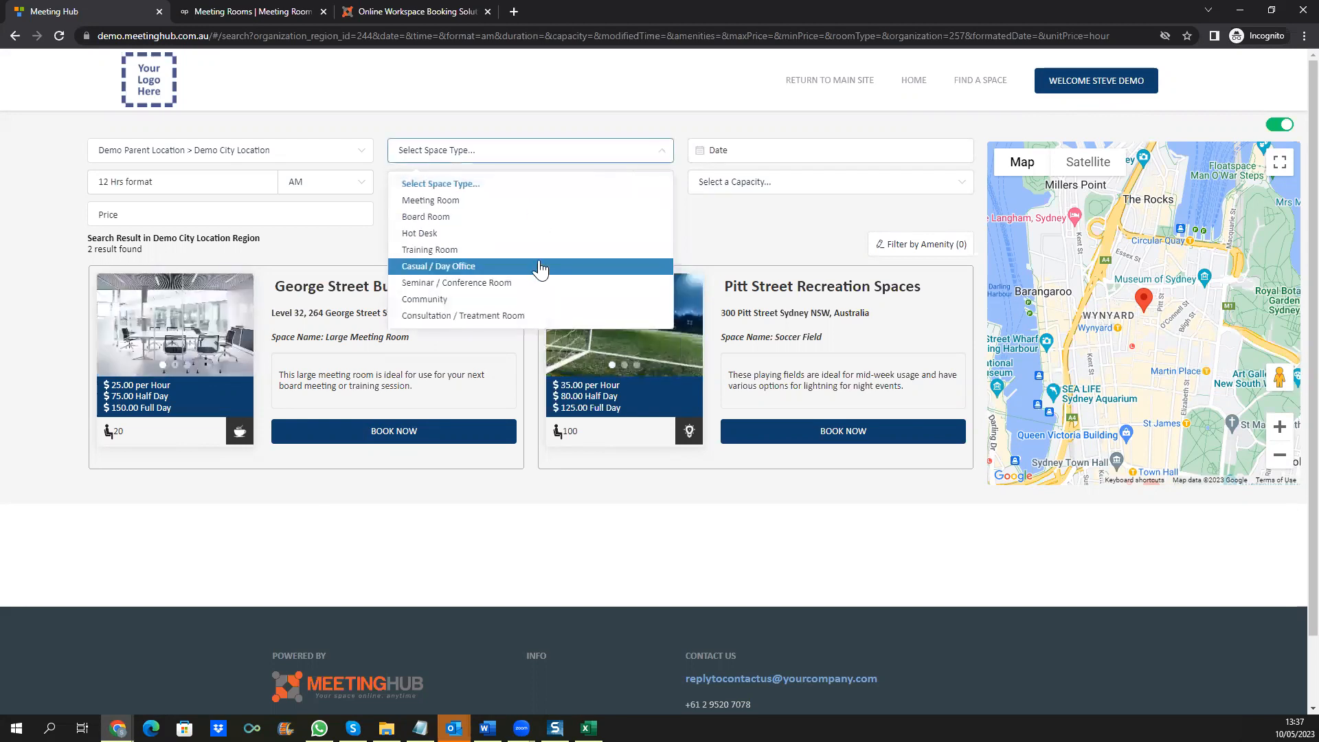
pyautogui.click(764, 221)
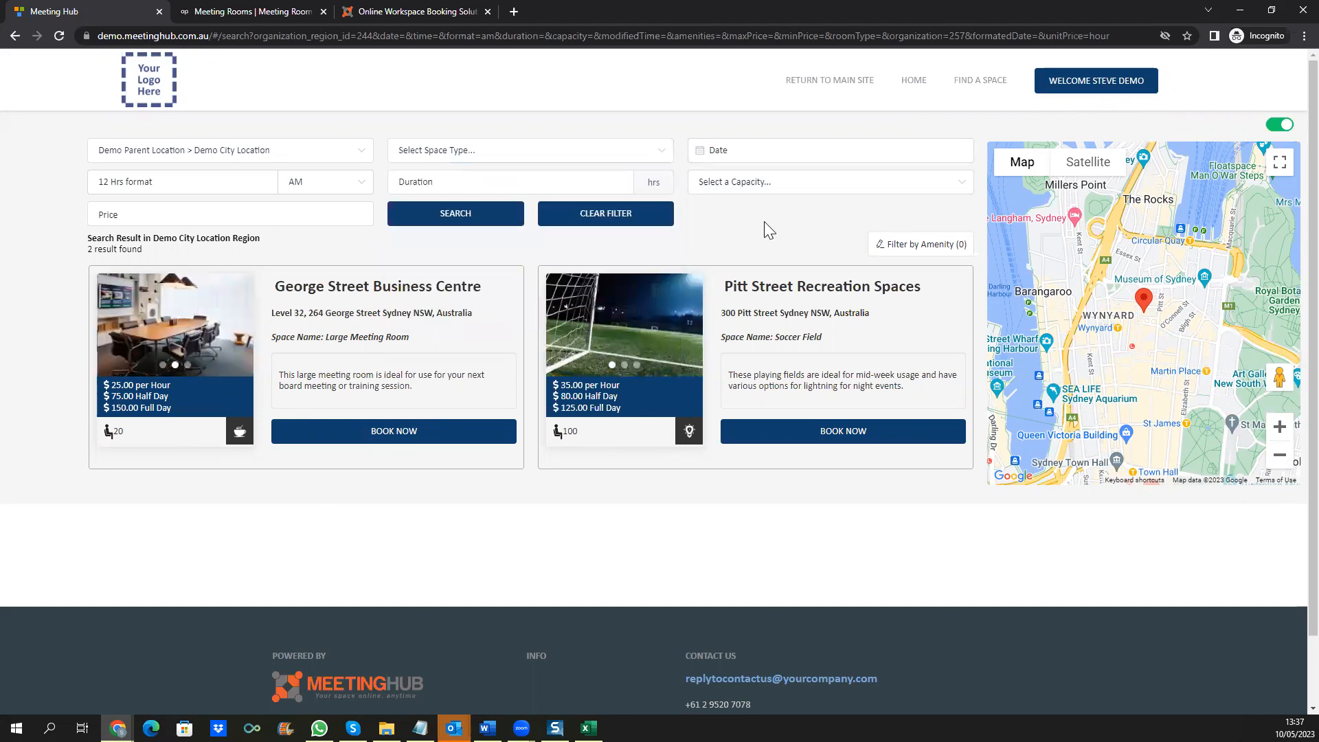
pyautogui.click(772, 152)
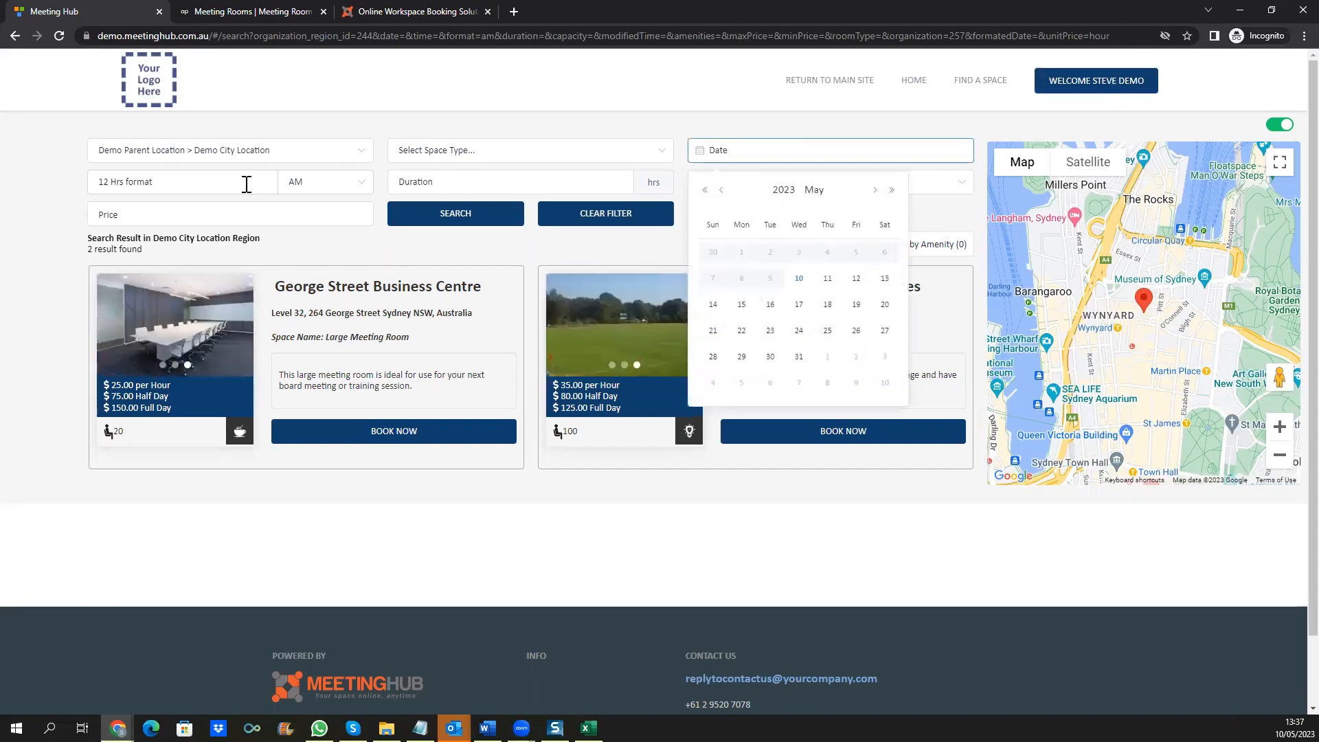
pyautogui.click(22, 210)
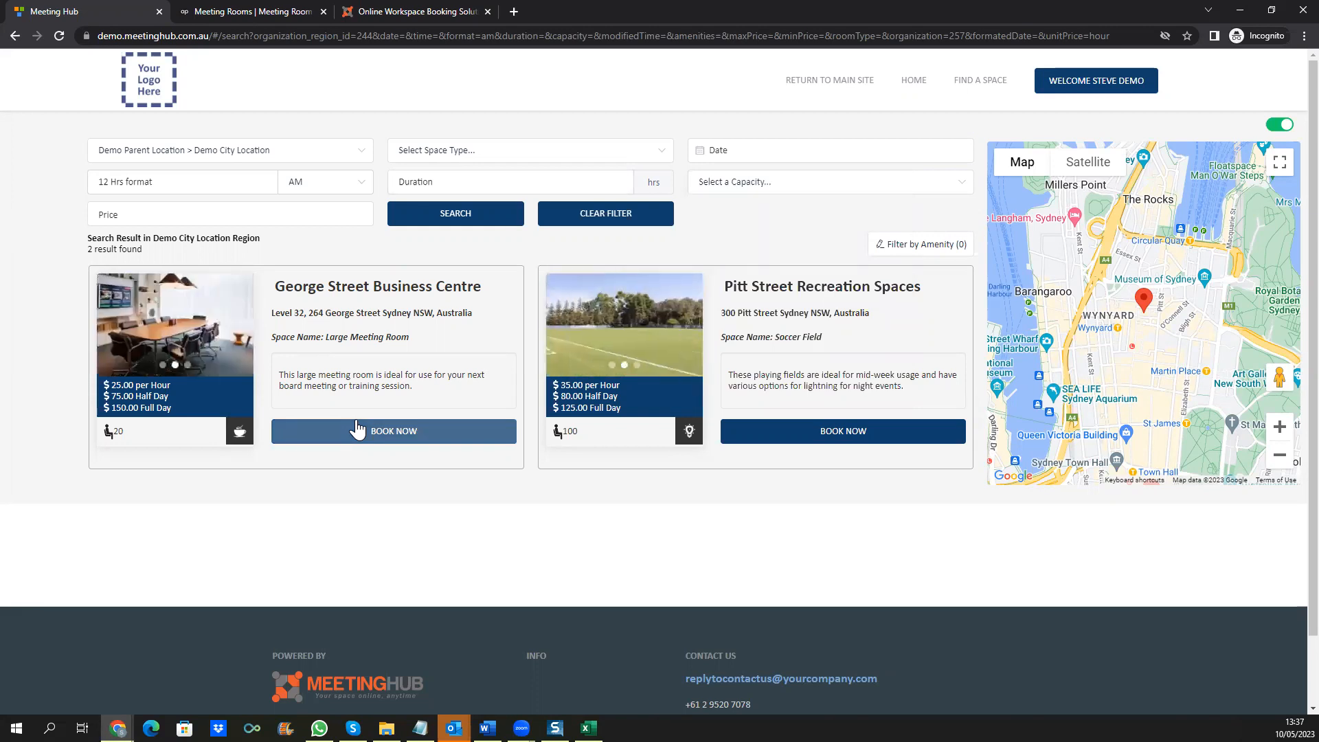
# Step: Start a George Street Large Meeting Room booking and choose 17 May 2023 as its date
pyautogui.click(357, 431)
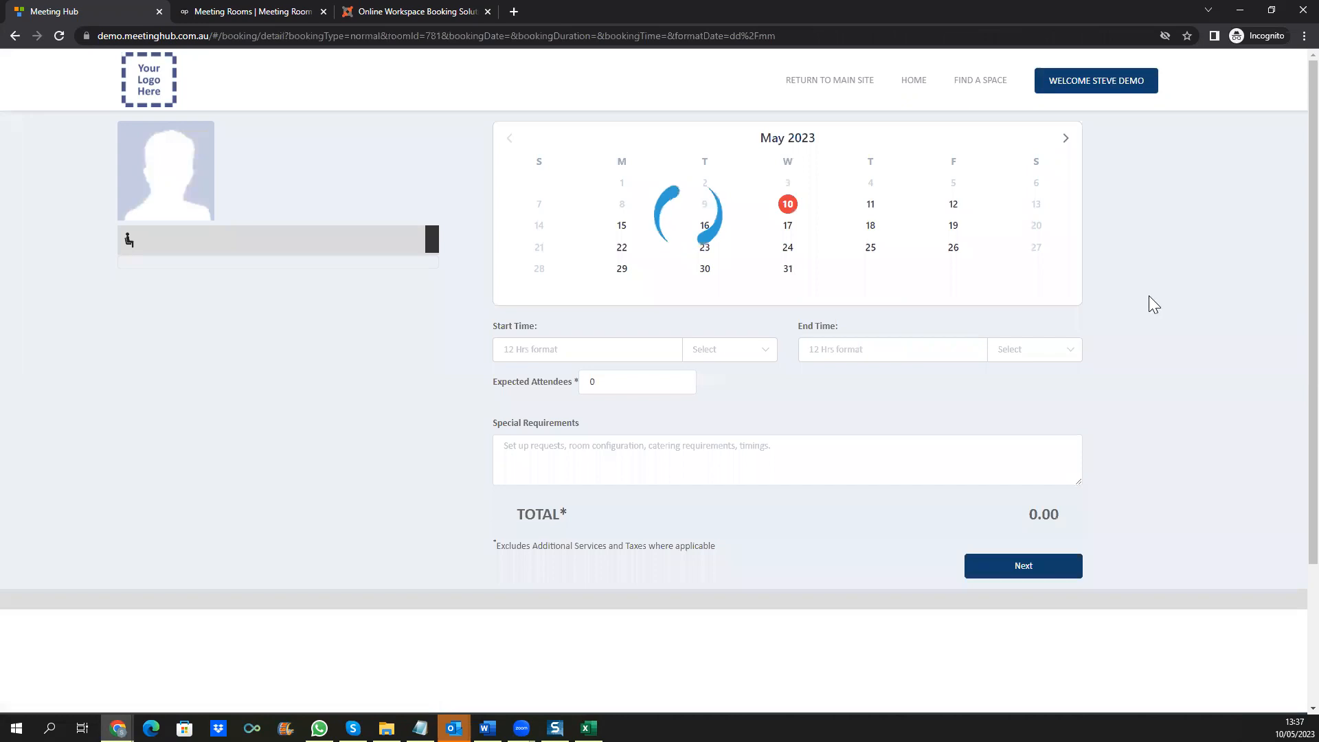
pyautogui.click(871, 205)
pyautogui.click(787, 249)
pyautogui.click(786, 228)
pyautogui.click(787, 250)
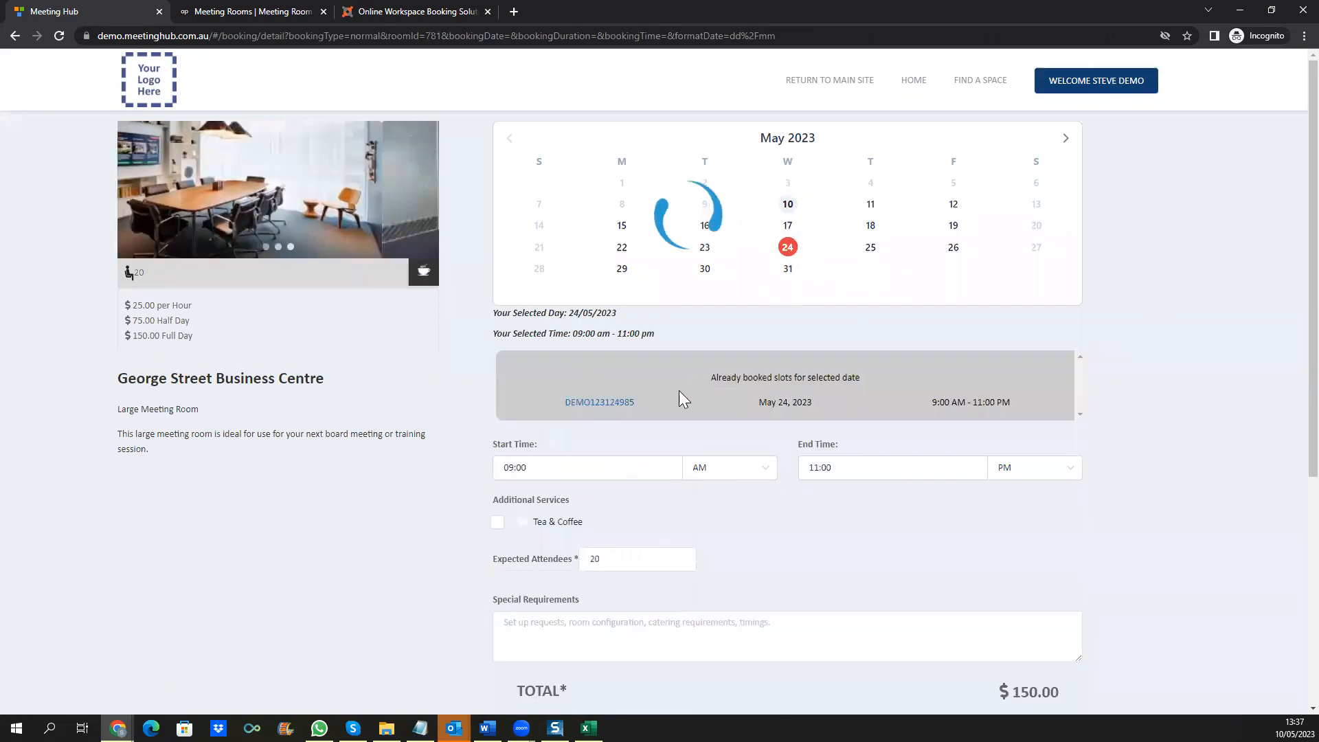
pyautogui.click(787, 227)
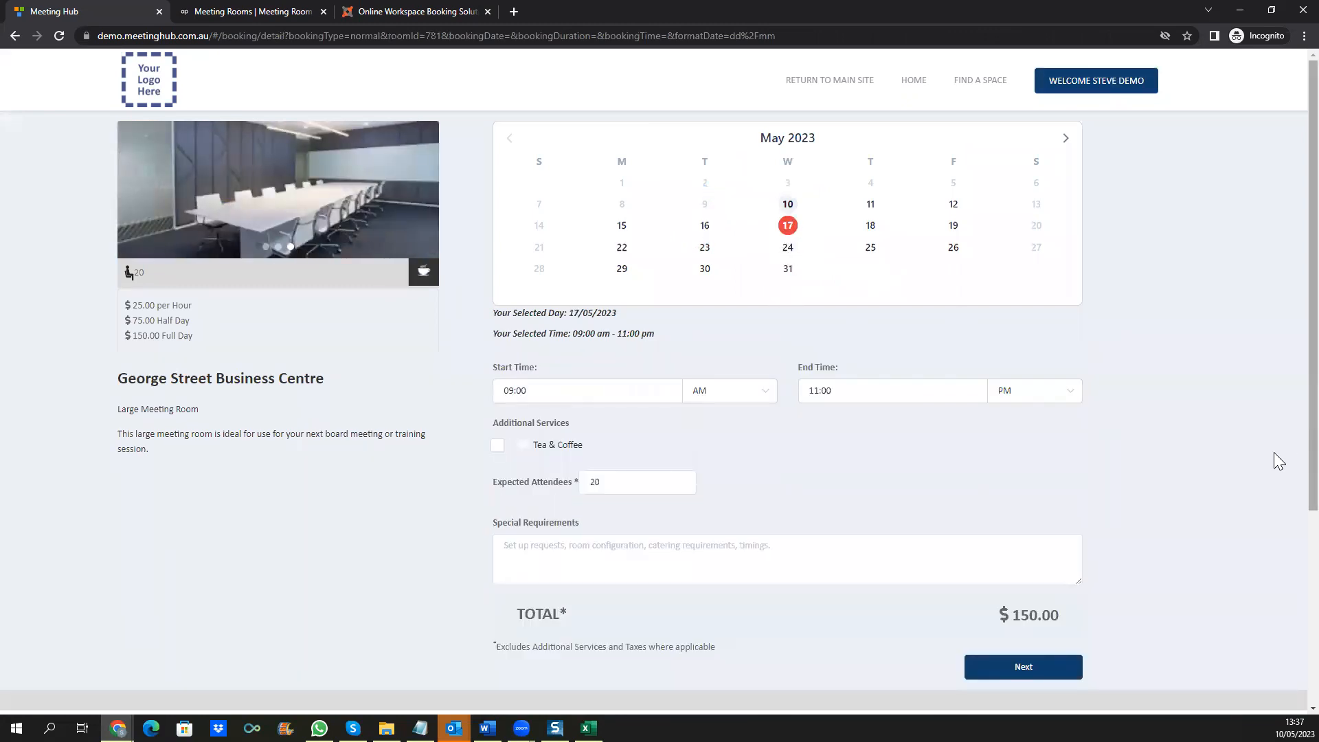
# Step: Change the booking's end time to 02:00 PM, bringing the total to $100.00
pyautogui.moveTo(808, 391); pyautogui.dragTo(820, 391)
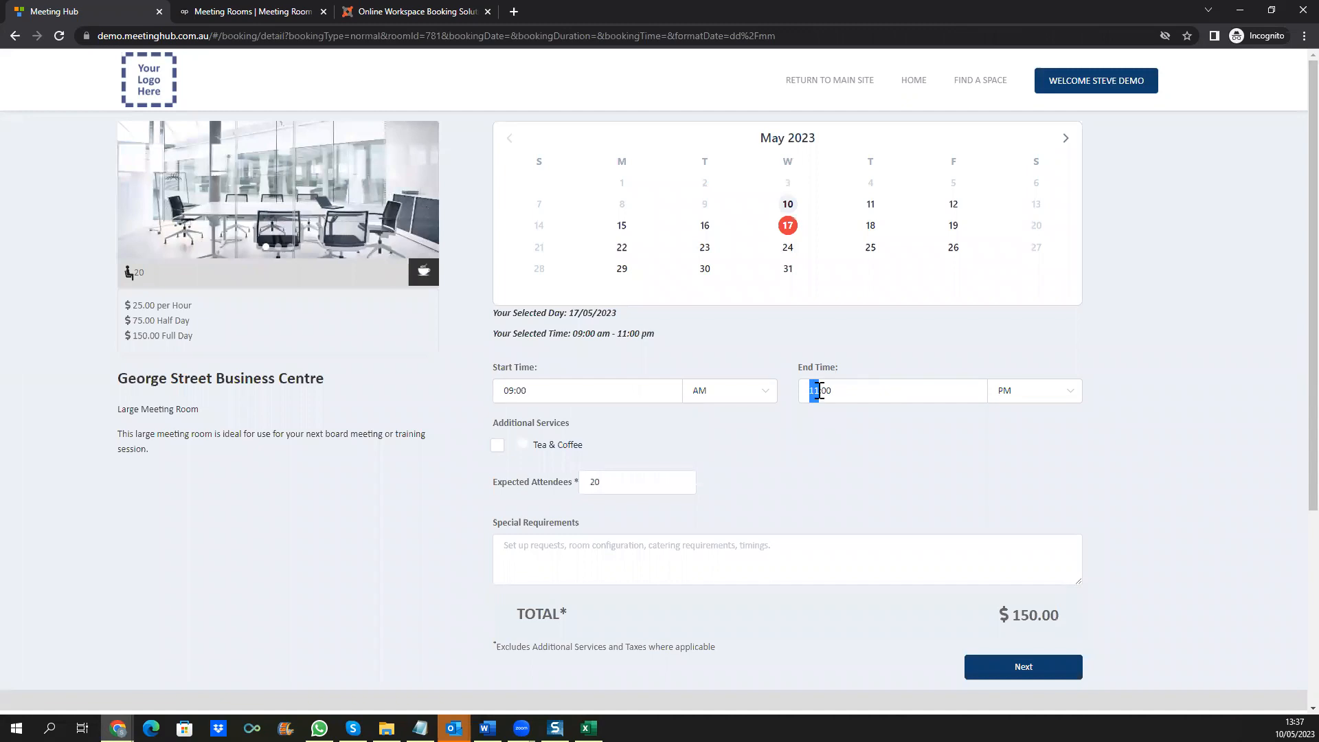
pyautogui.write('02')
pyautogui.click(1079, 471)
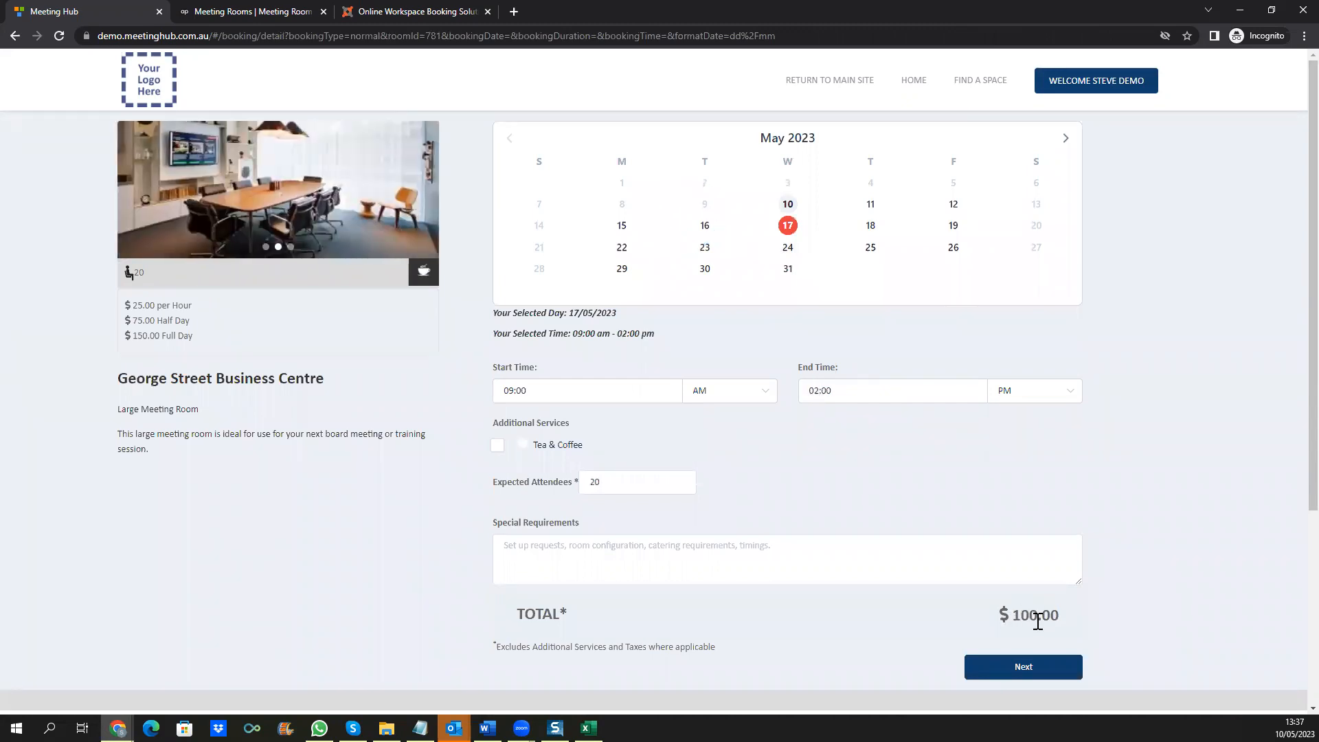
# Step: Continue past special requirements, accept the Terms and Privacy Policy, and confirm the $110.00 booking
pyautogui.click(780, 542)
pyautogui.click(1030, 668)
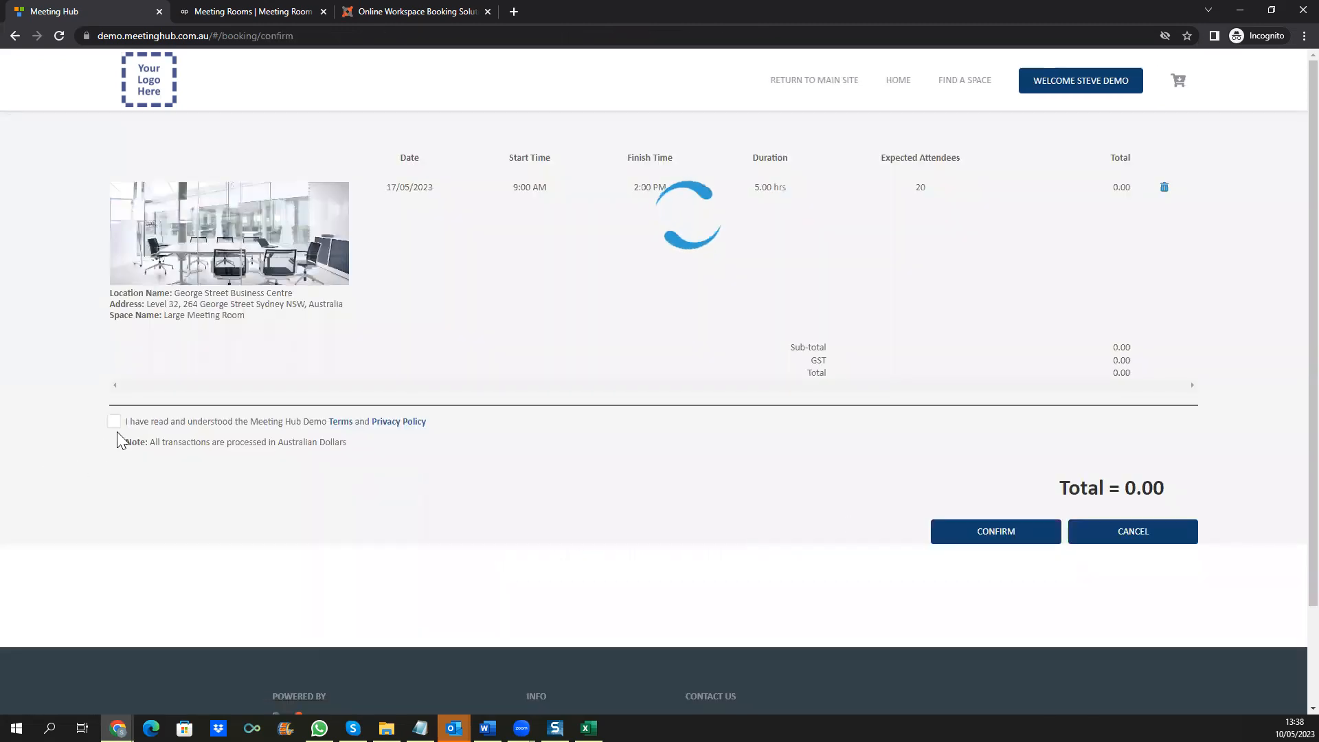
pyautogui.click(115, 489)
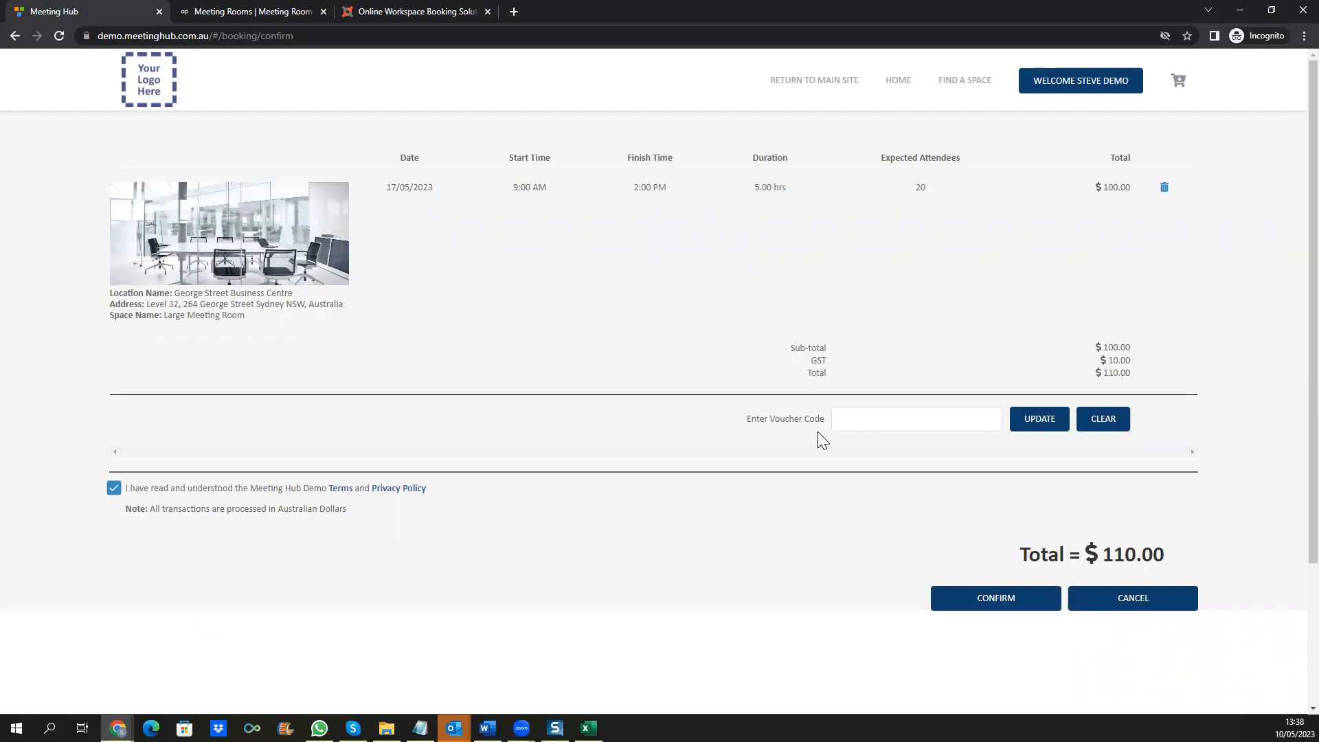
pyautogui.click(1001, 599)
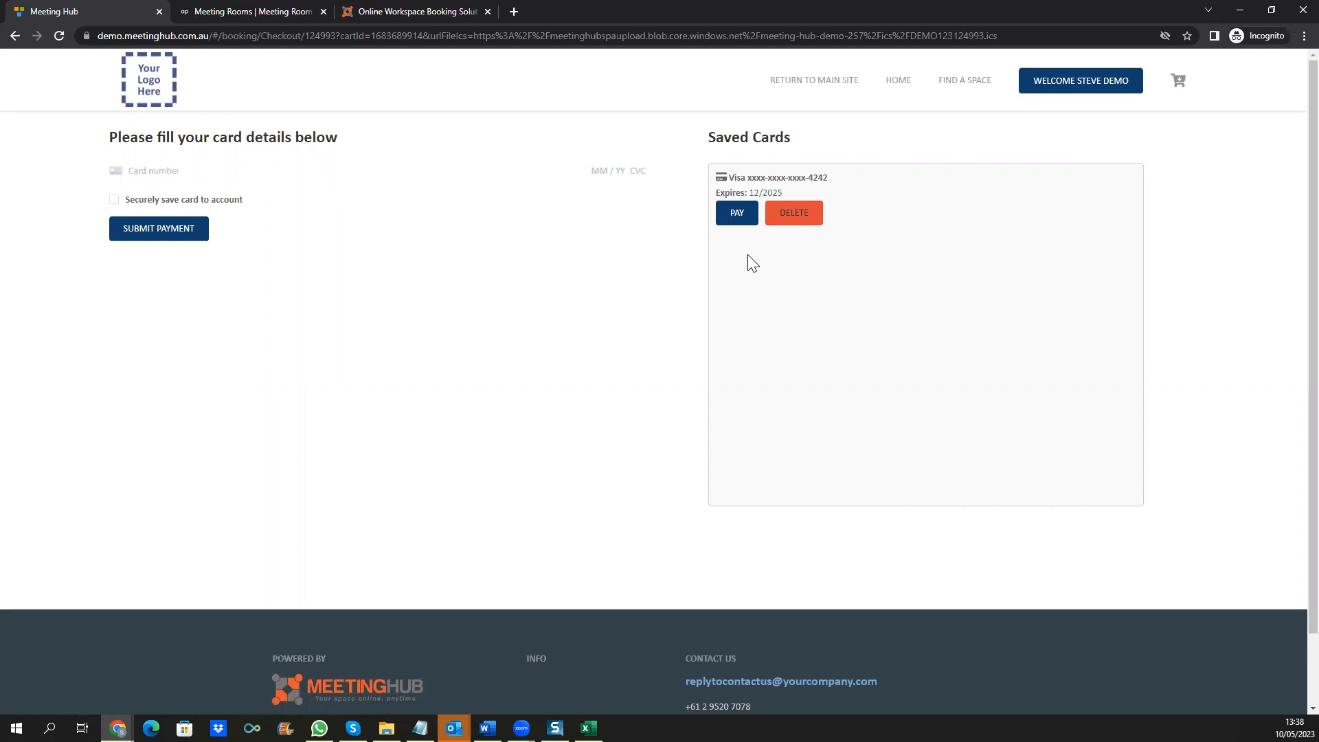
# Step: Pay with the saved Visa card and approve the payment
pyautogui.click(734, 218)
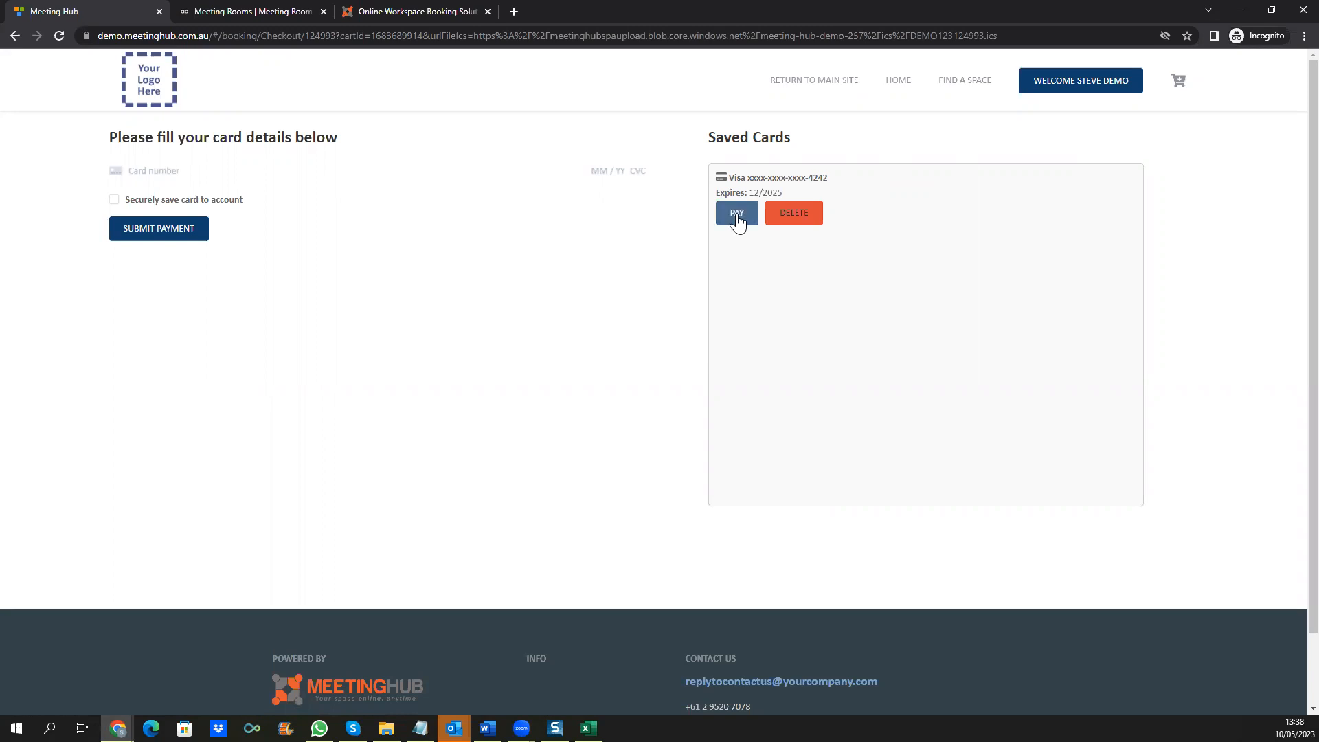
pyautogui.click(723, 129)
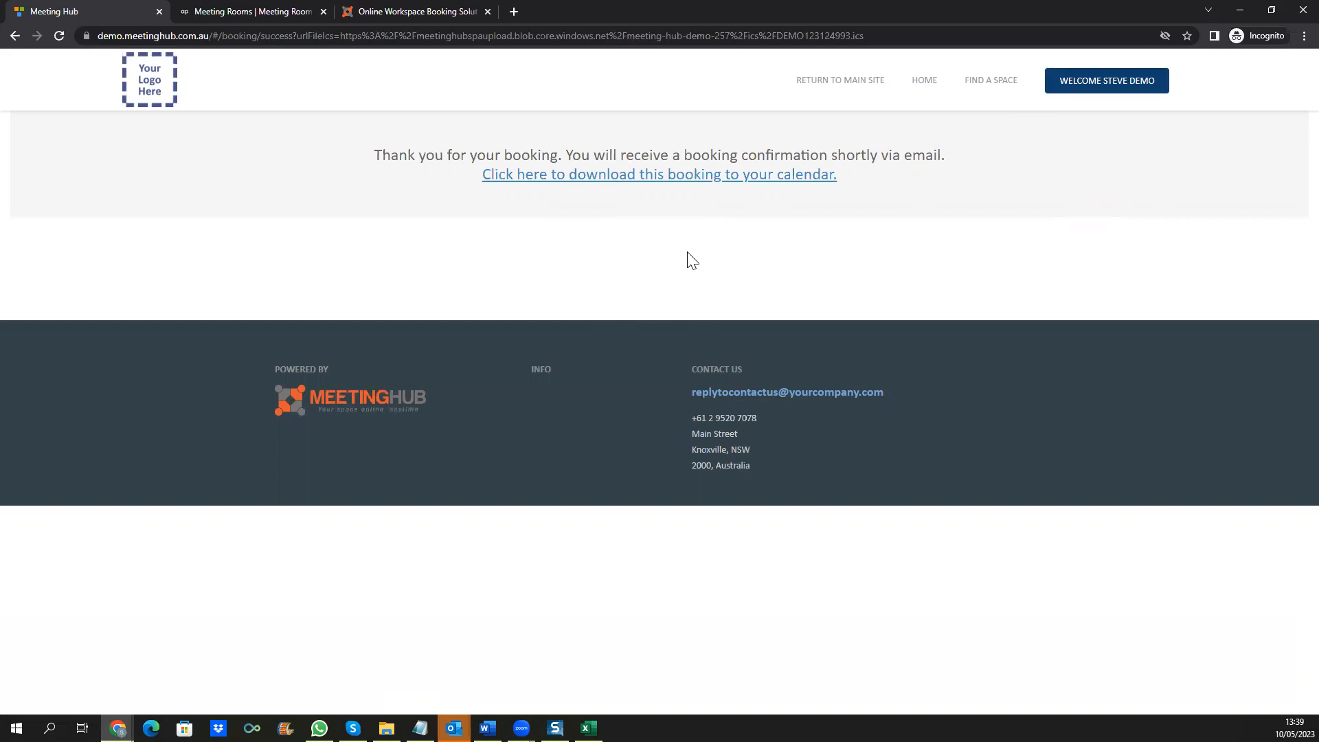
# Step: Switch to the admin Dashboard window and open Manage Bookings > List Bookings
pyautogui.moveTo(117, 727)
pyautogui.click(115, 650)
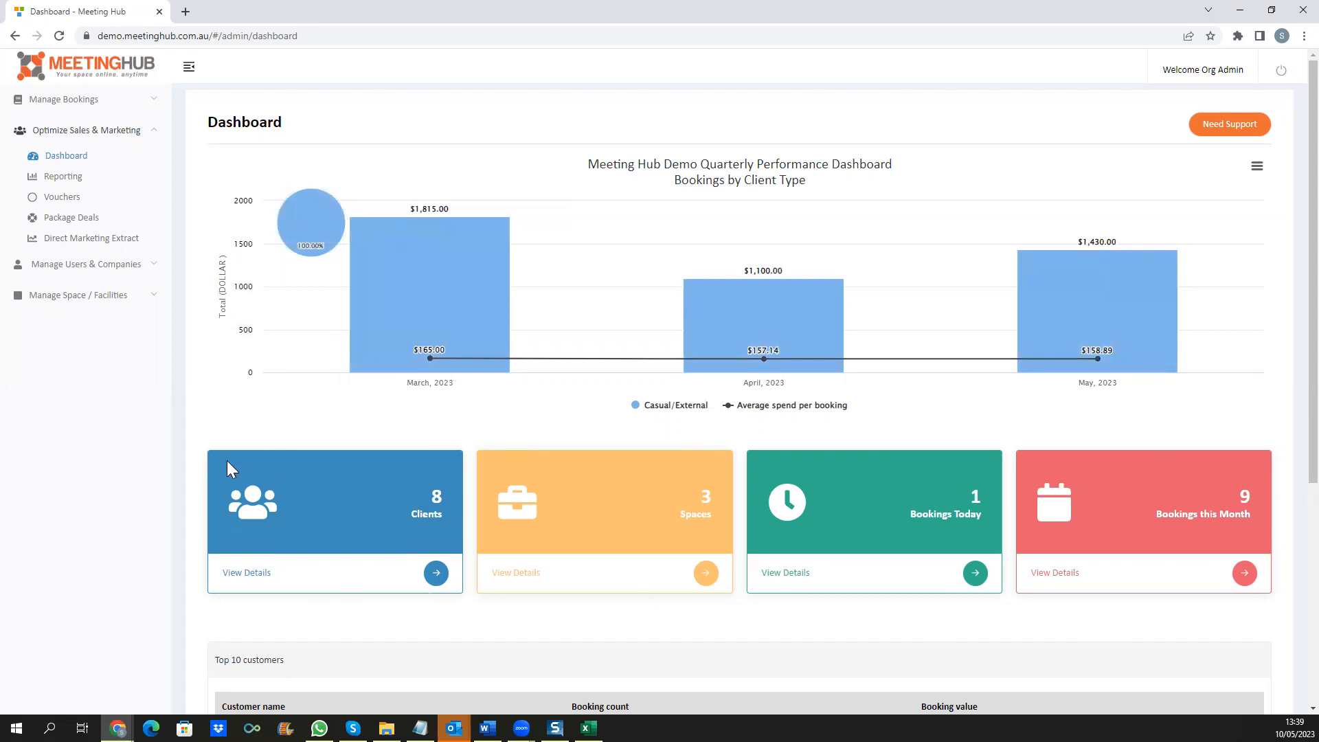
pyautogui.click(77, 99)
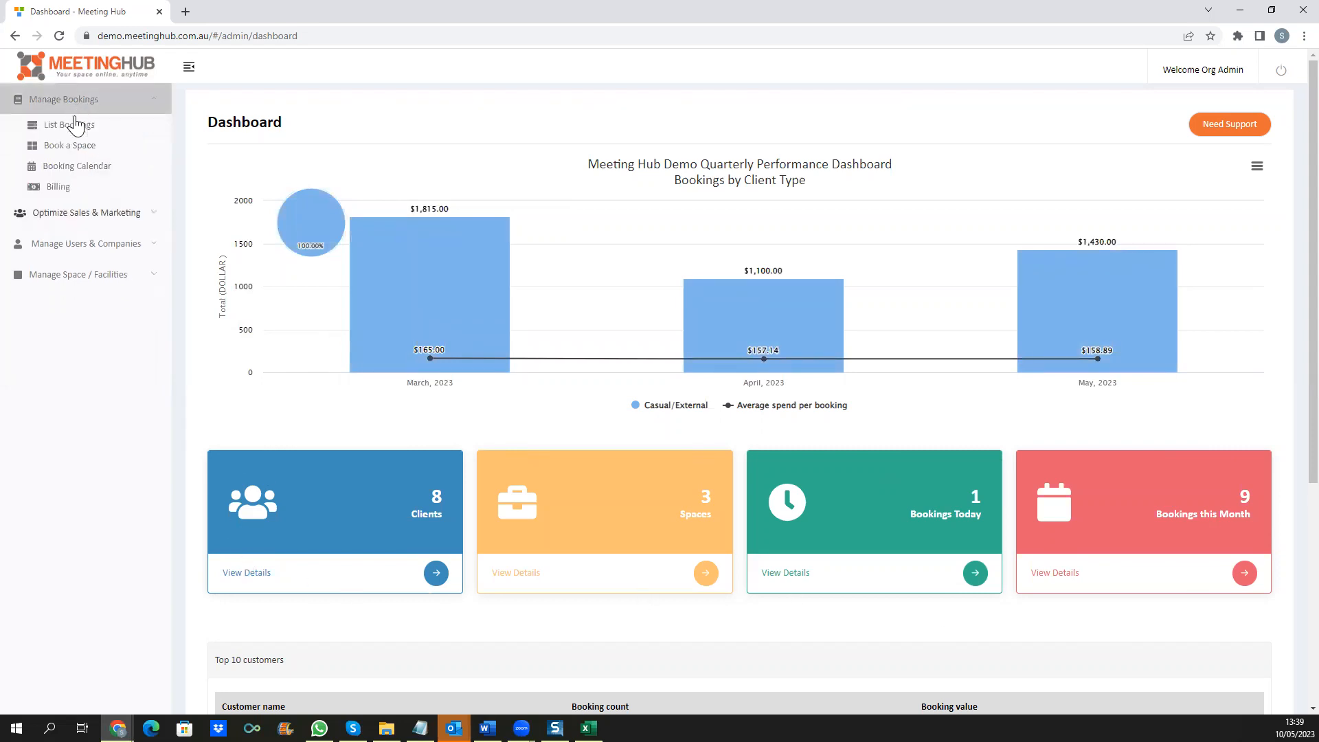
pyautogui.click(76, 127)
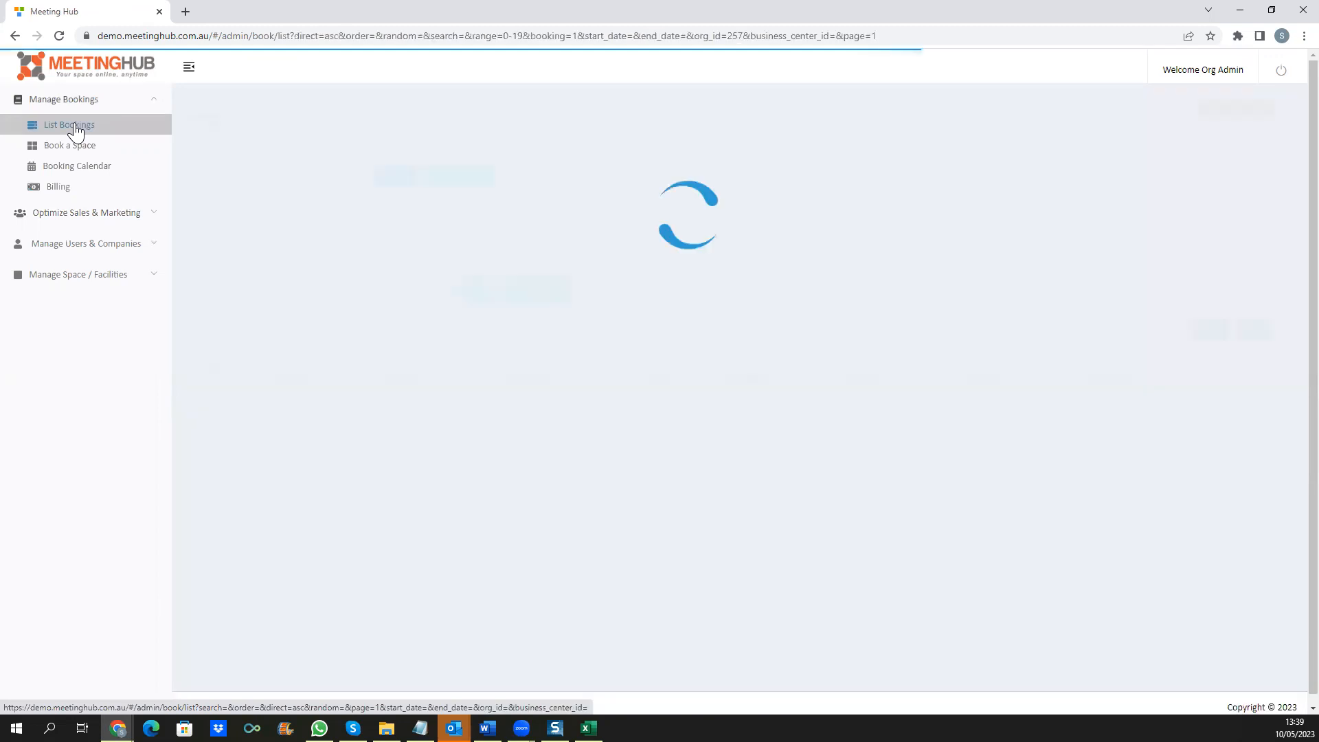
# Step: Try the bookings list's search, date filters and Action menu, then open Manage Space / Facilities > Booking Cancellation Rules
pyautogui.click(323, 174)
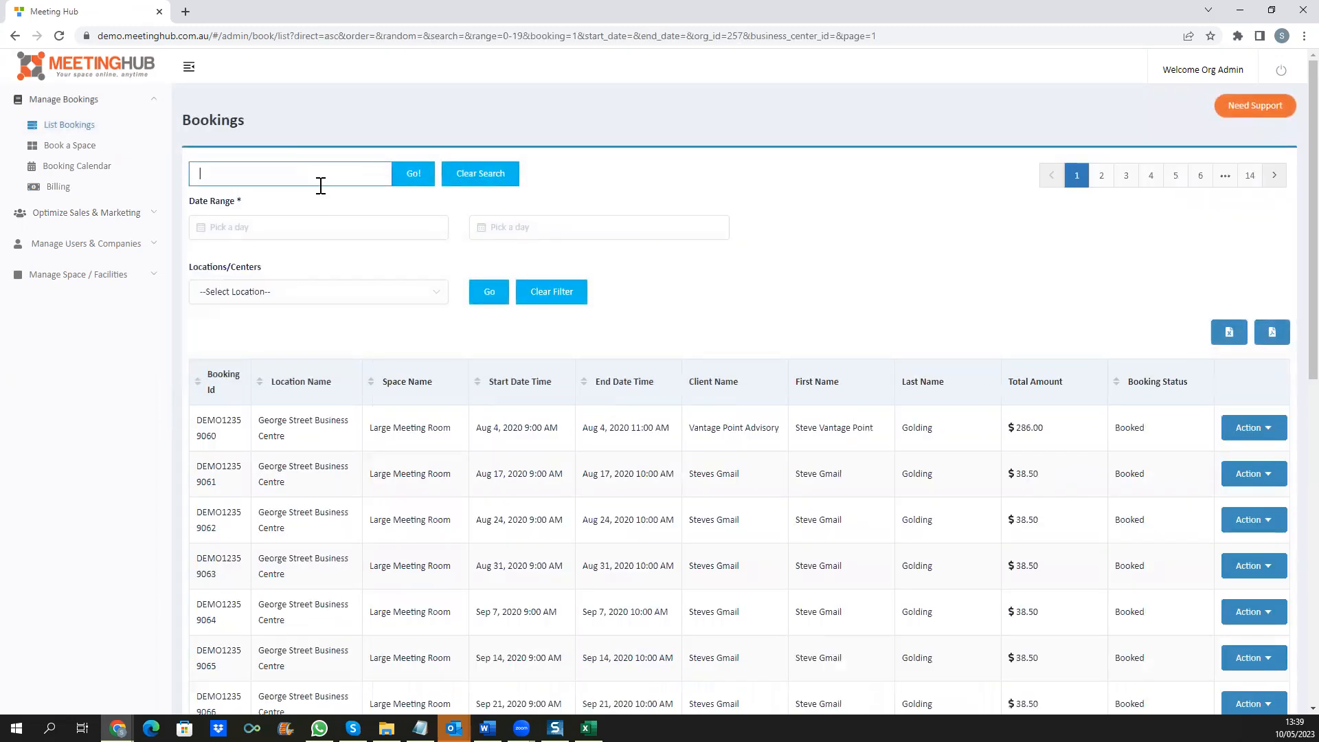
pyautogui.click(303, 227)
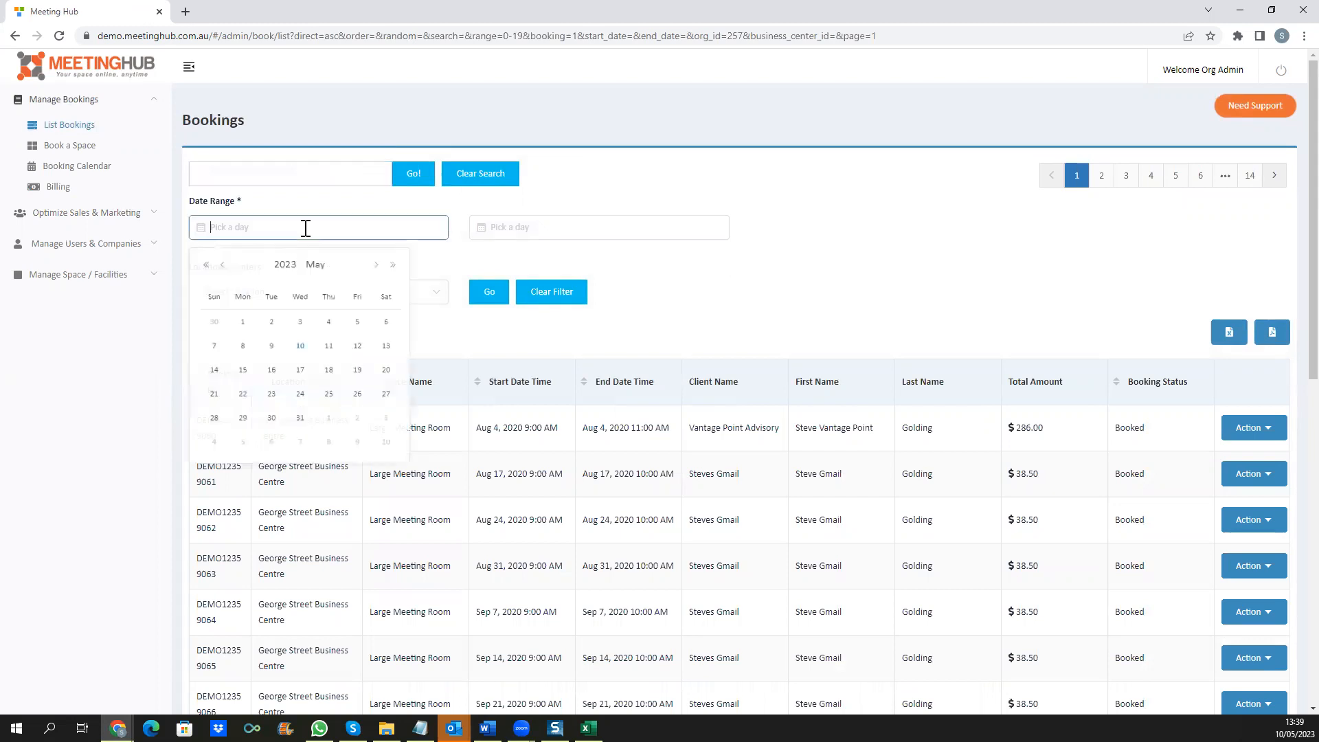
pyautogui.click(674, 227)
pyautogui.click(880, 303)
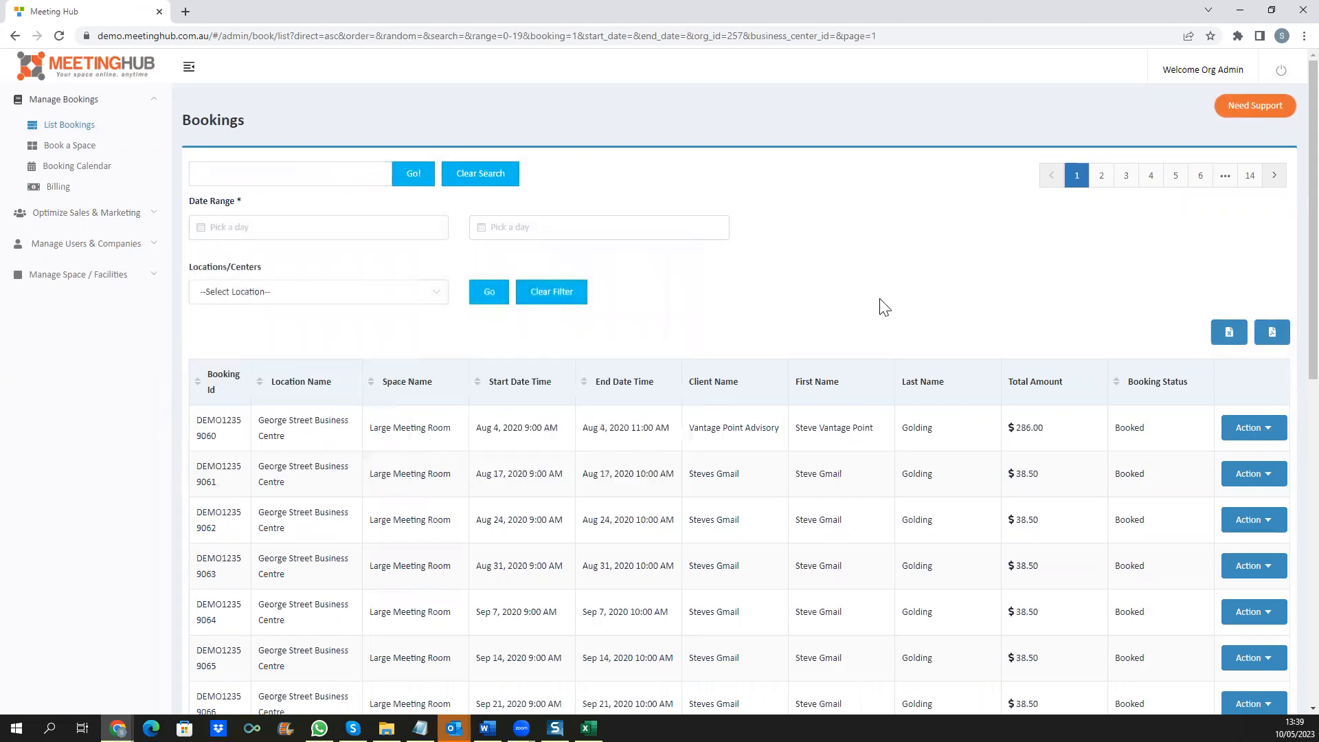
pyautogui.click(1273, 431)
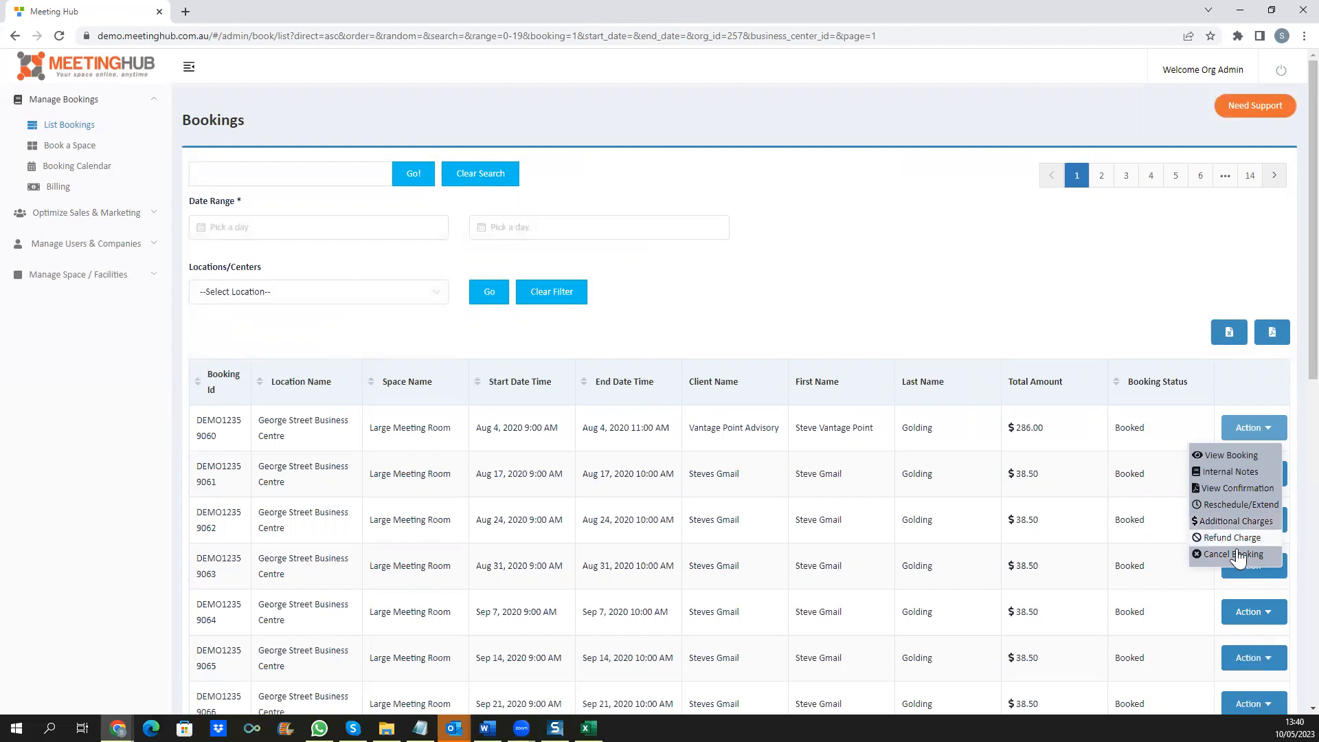
pyautogui.click(93, 275)
pyautogui.click(90, 277)
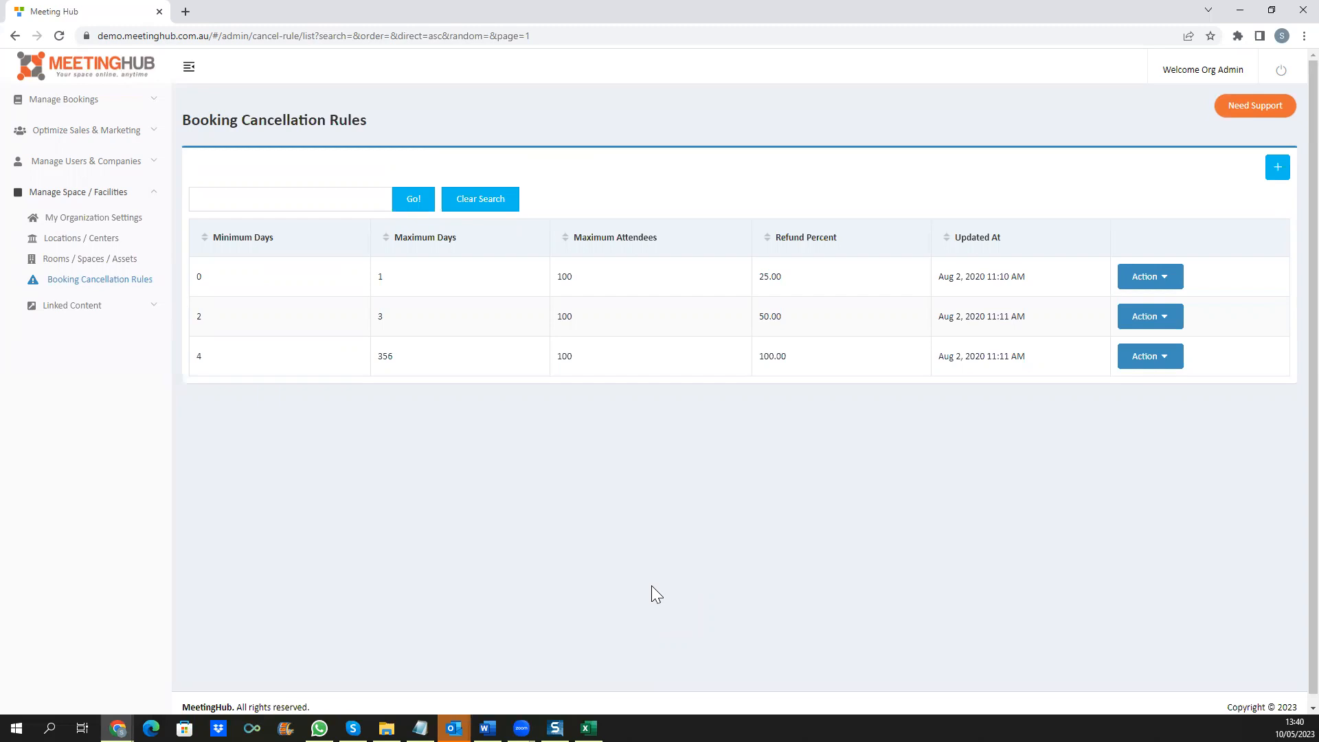
# Step: Expand Manage Bookings in the sidebar once the cancellation rules table has loaded
pyautogui.click(112, 103)
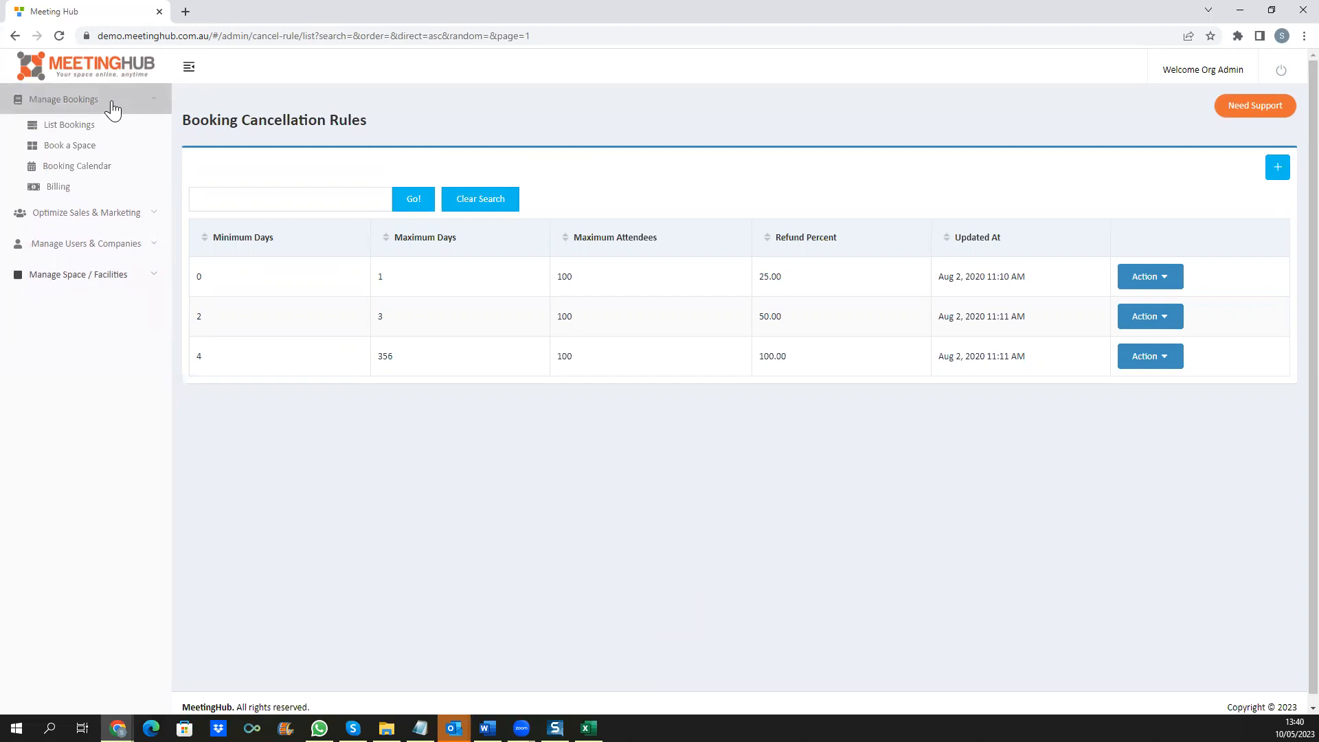
# Step: Move the Sales Demo booking in the Booking Calendar to Tuesday 9:00–11:00 AM in the Large Meeting Room
pyautogui.click(74, 172)
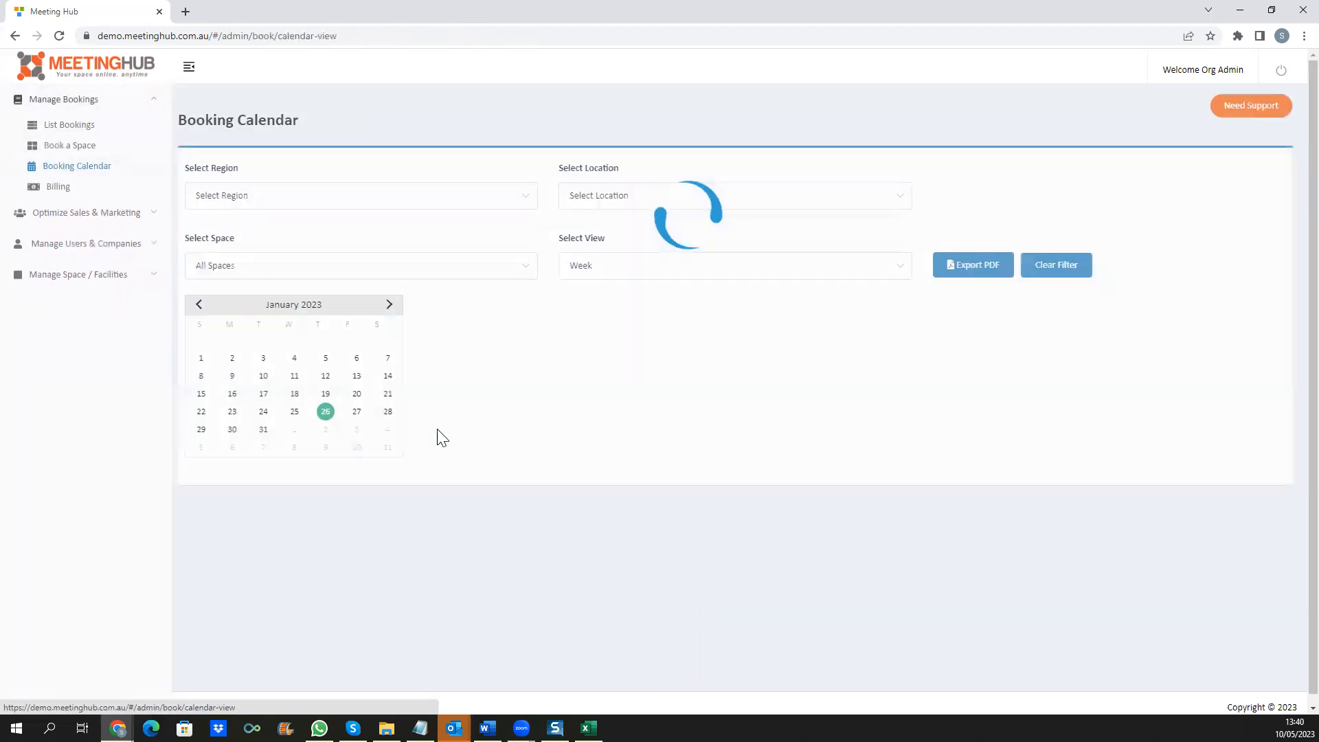
pyautogui.scroll(3, 1000, 499)
pyautogui.moveTo(887, 533)
pyautogui.moveTo(886, 532); pyautogui.dragTo(765, 534)
pyautogui.click(724, 114)
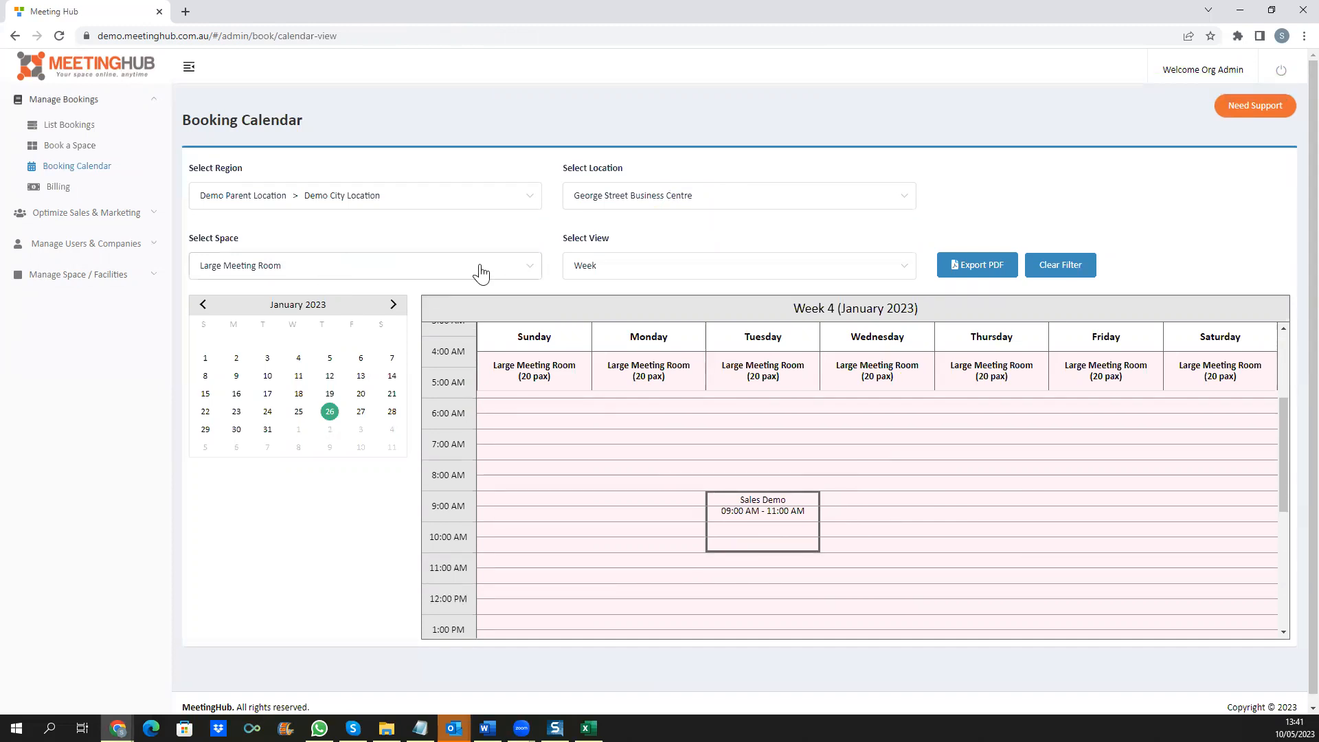
# Step: Check the calendar view options, keep week view, and go to the Billing list
pyautogui.click(581, 268)
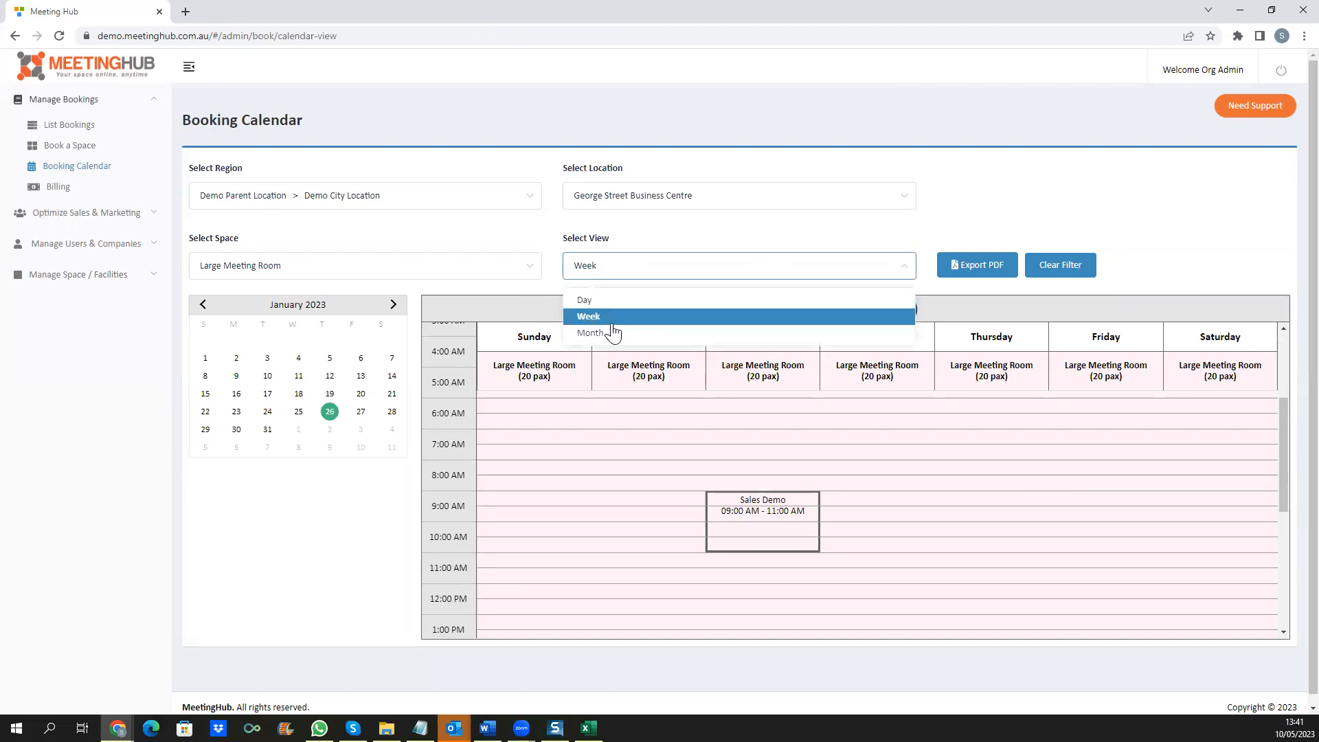
pyautogui.click(1158, 226)
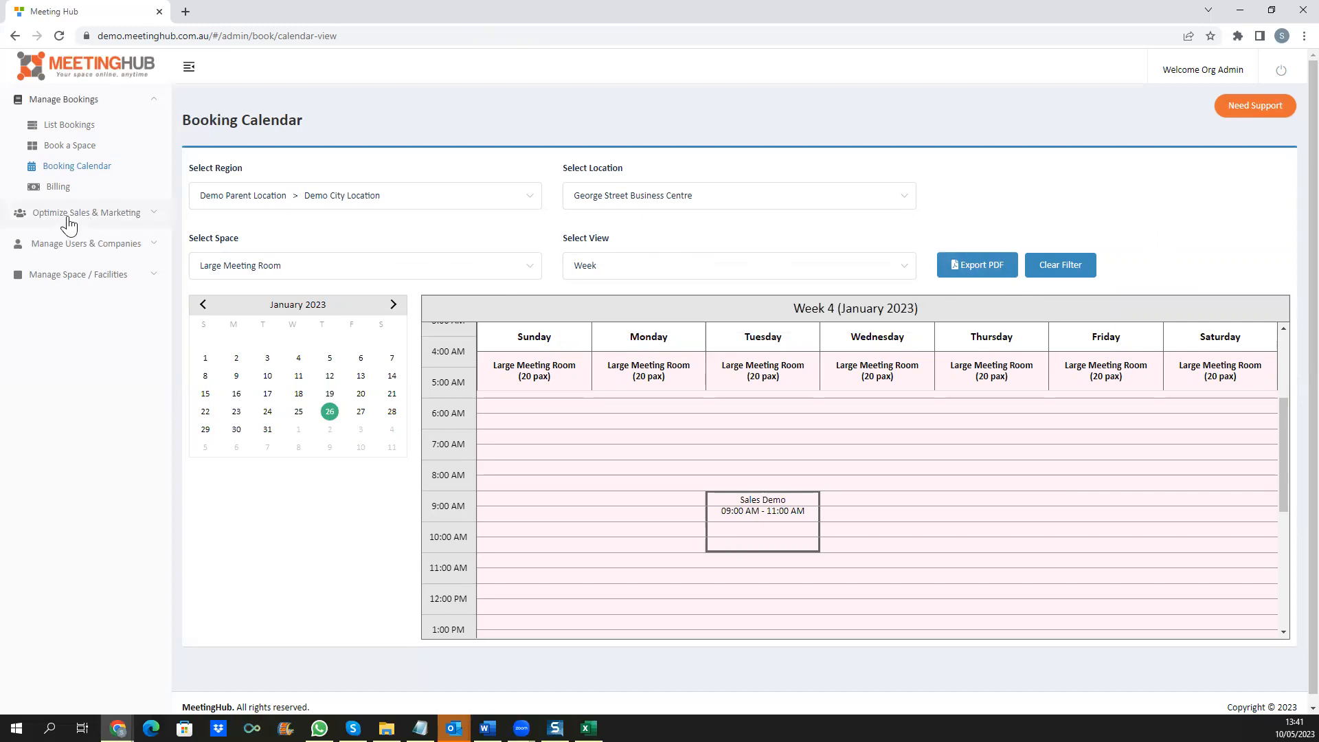
pyautogui.click(58, 188)
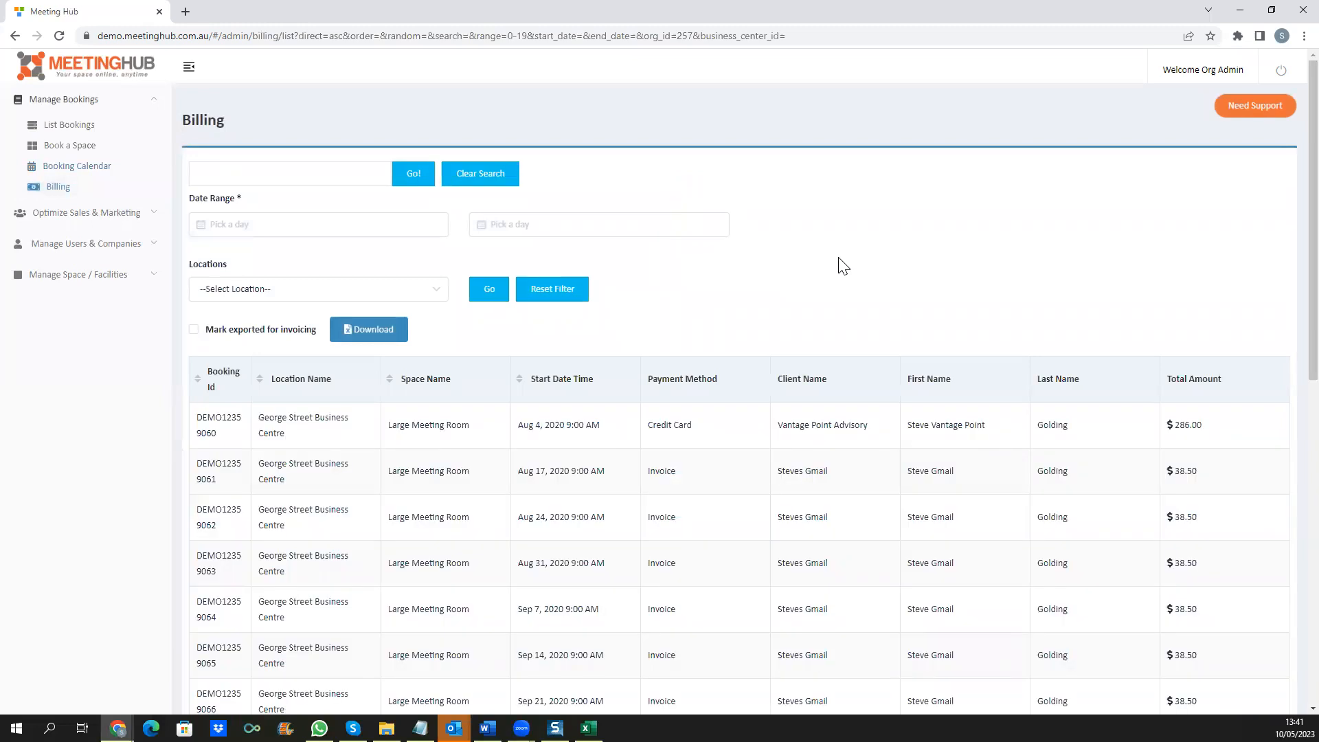
pyautogui.click(231, 226)
pyautogui.click(569, 225)
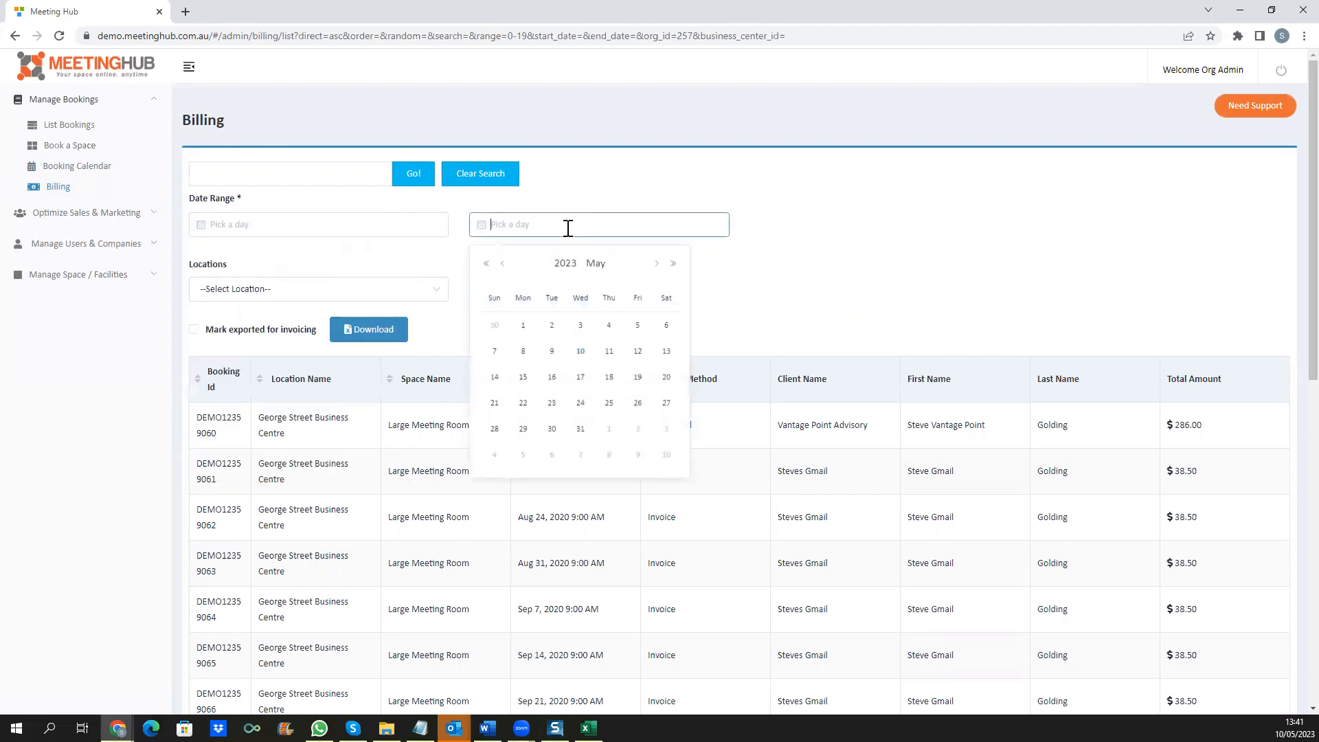
pyautogui.click(810, 260)
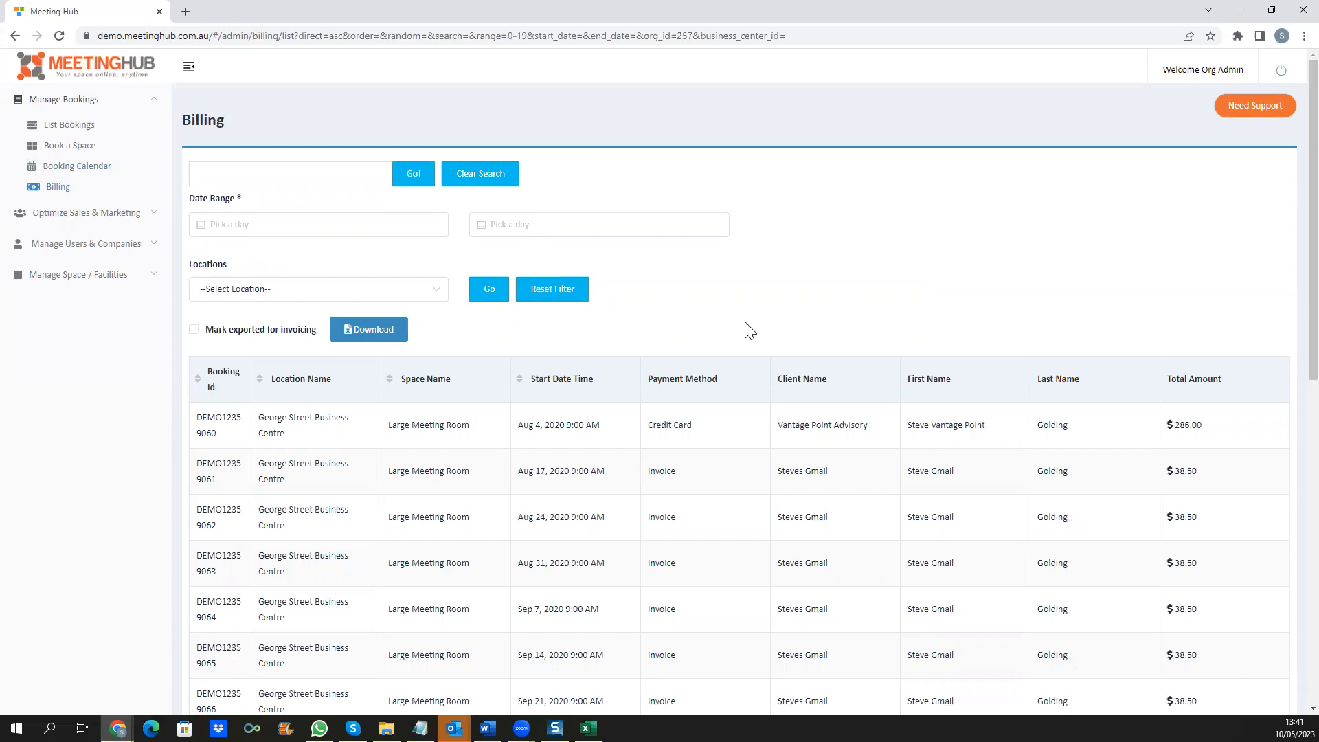
# Step: Generate the Organizational Booking Data report from Optimize Sales & Marketing > Reporting
pyautogui.click(64, 213)
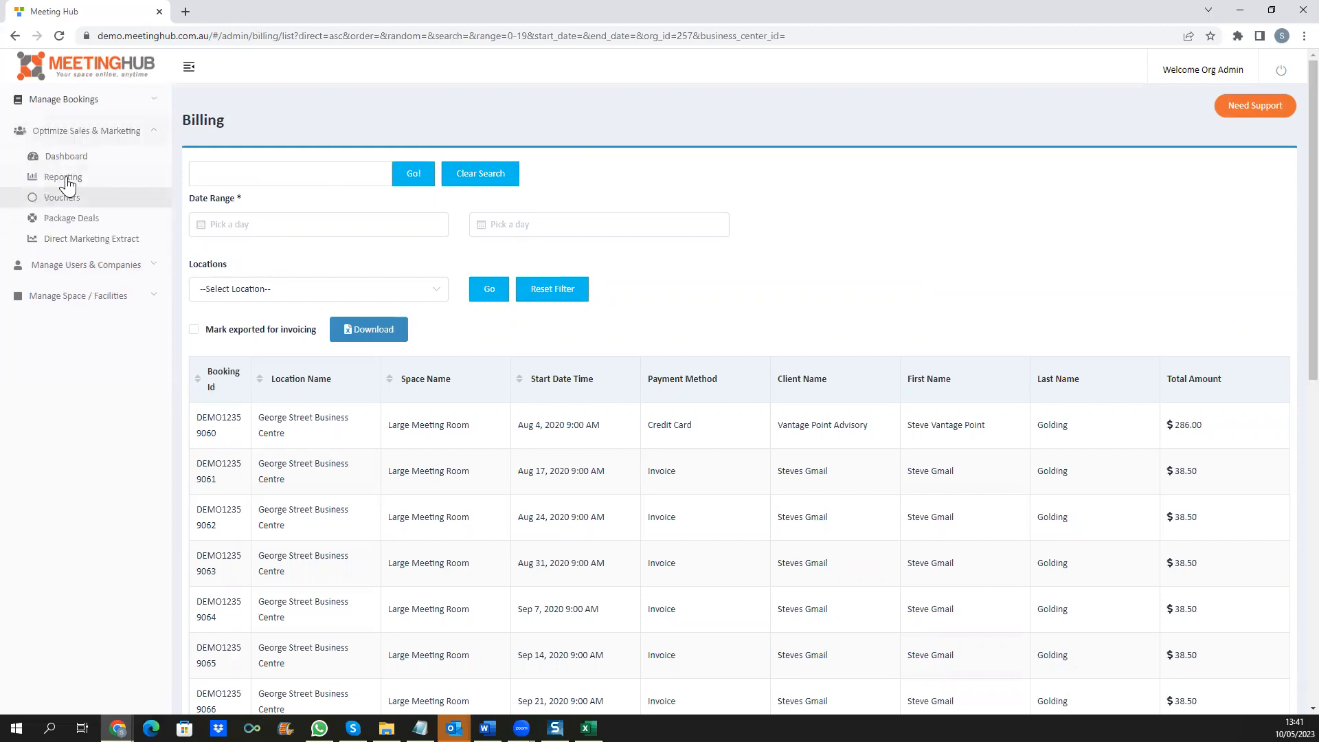
pyautogui.click(63, 178)
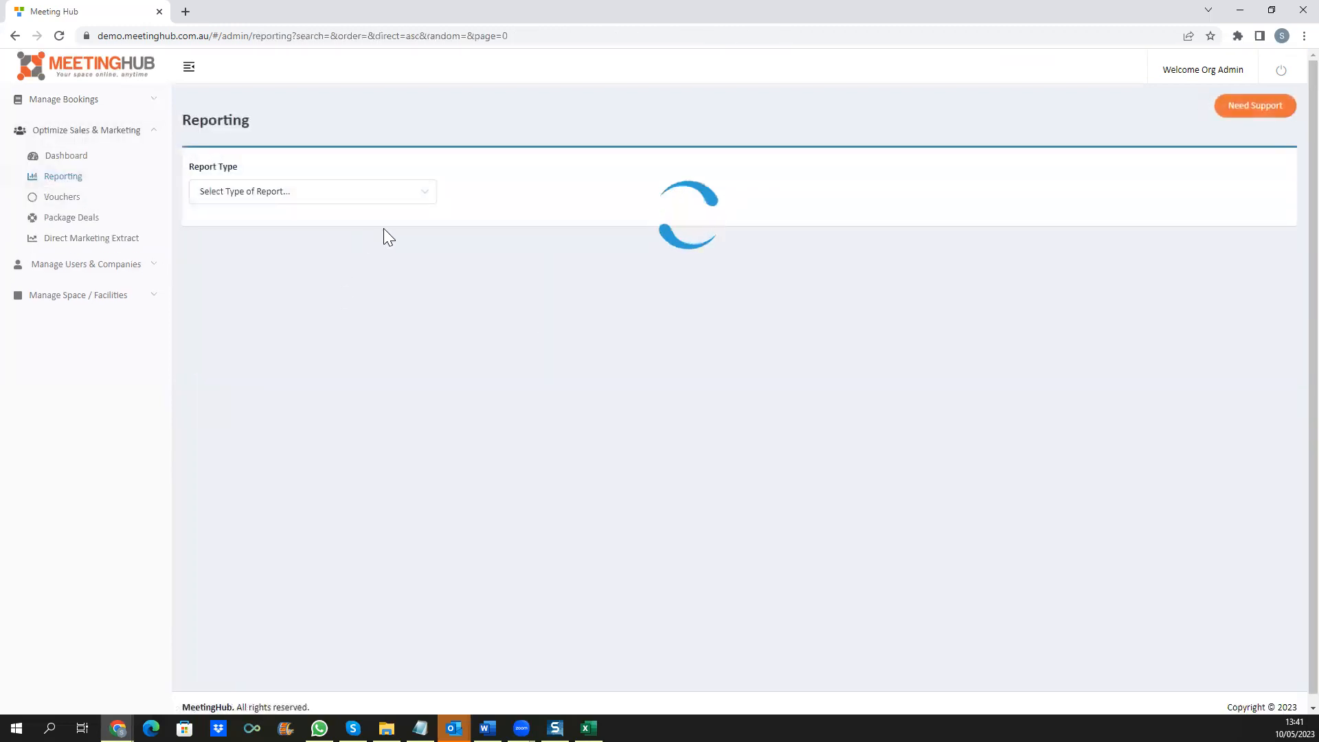
pyautogui.click(412, 200)
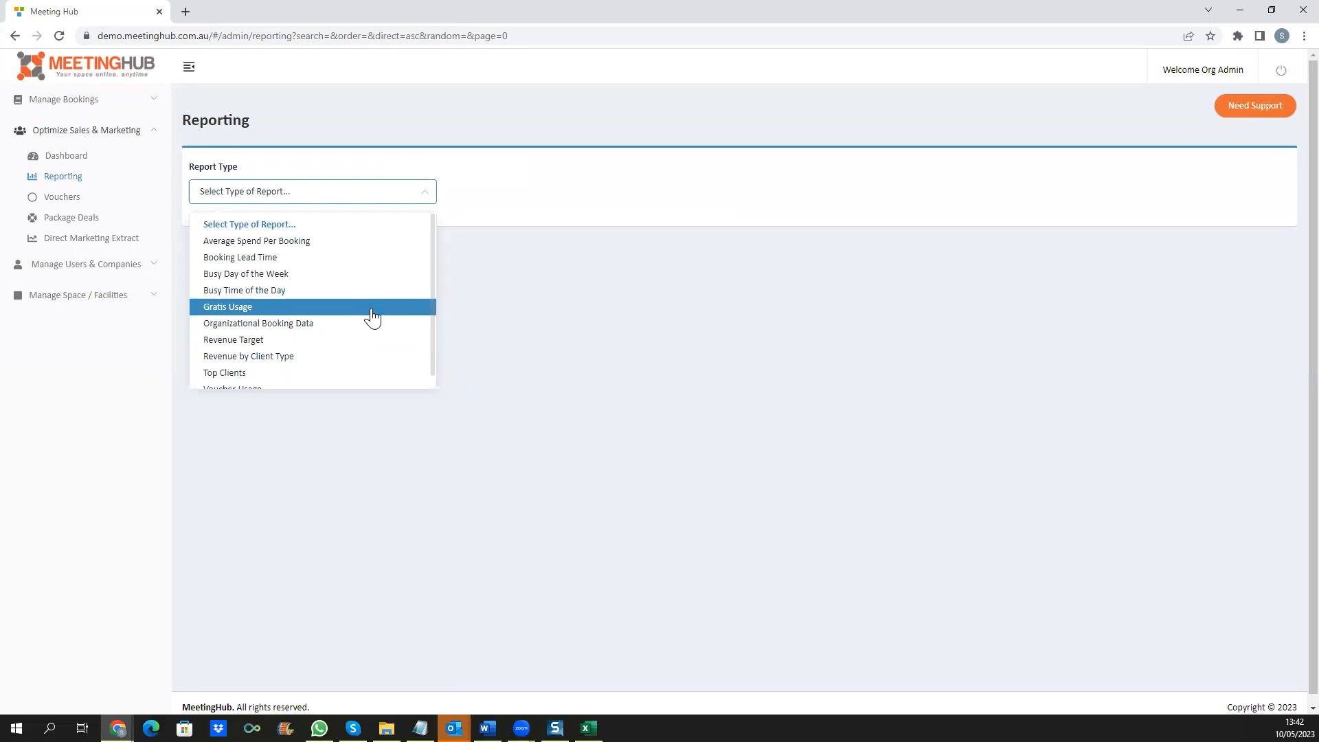
pyautogui.click(371, 324)
pyautogui.click(216, 233)
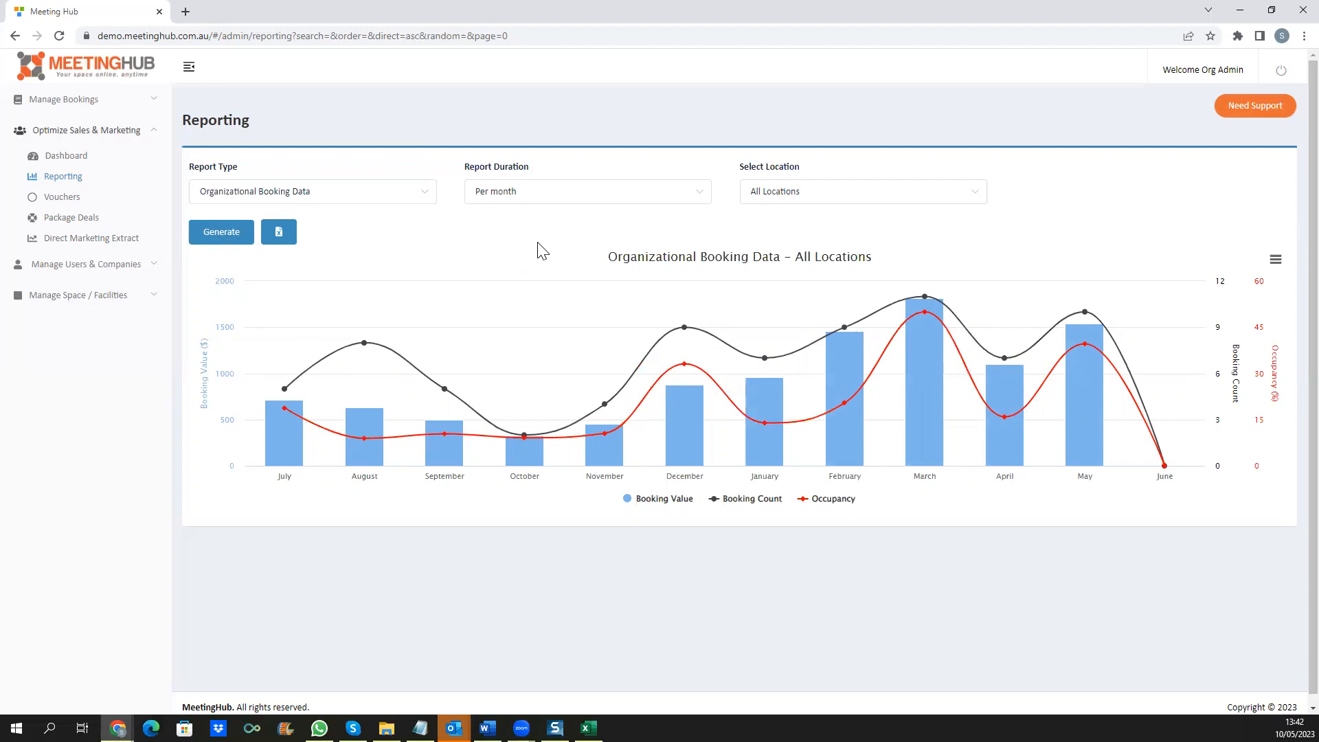
# Step: Browse the other report types, then go to the Vouchers page
pyautogui.click(381, 197)
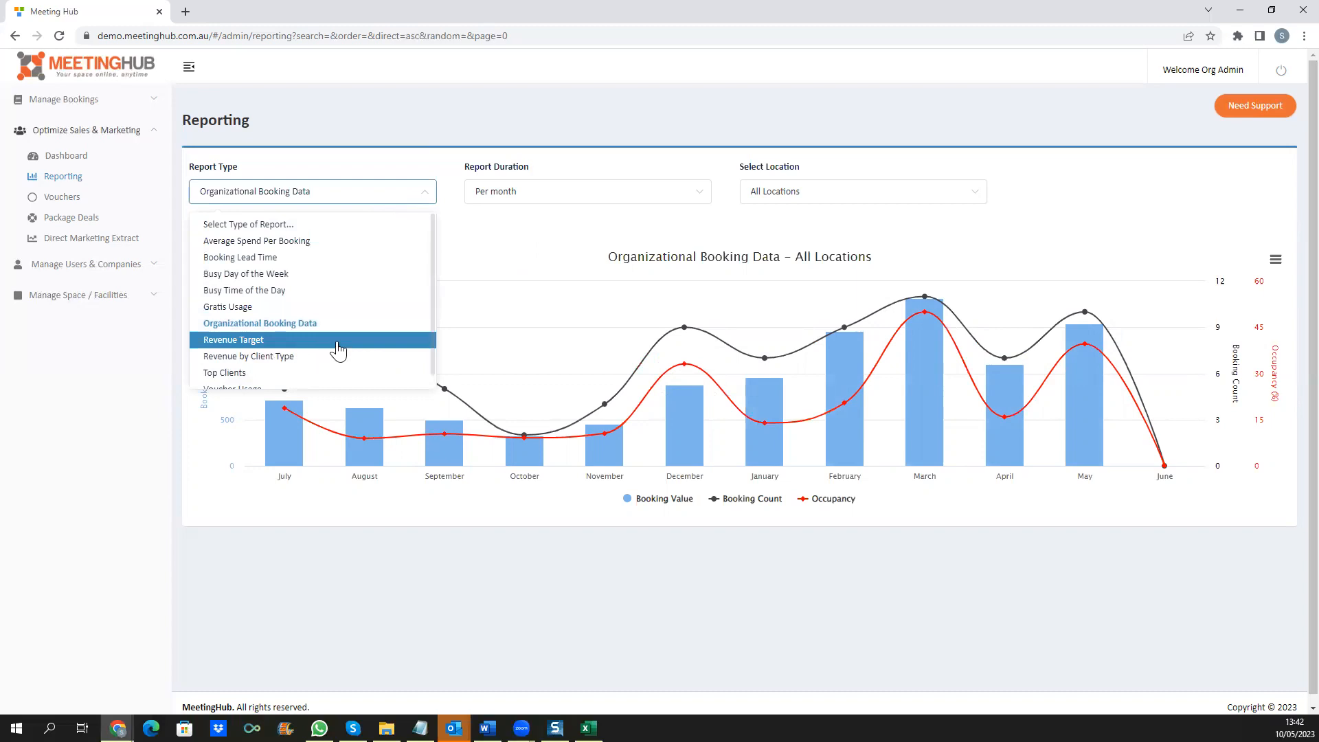
pyautogui.scroll(-1, 338, 349)
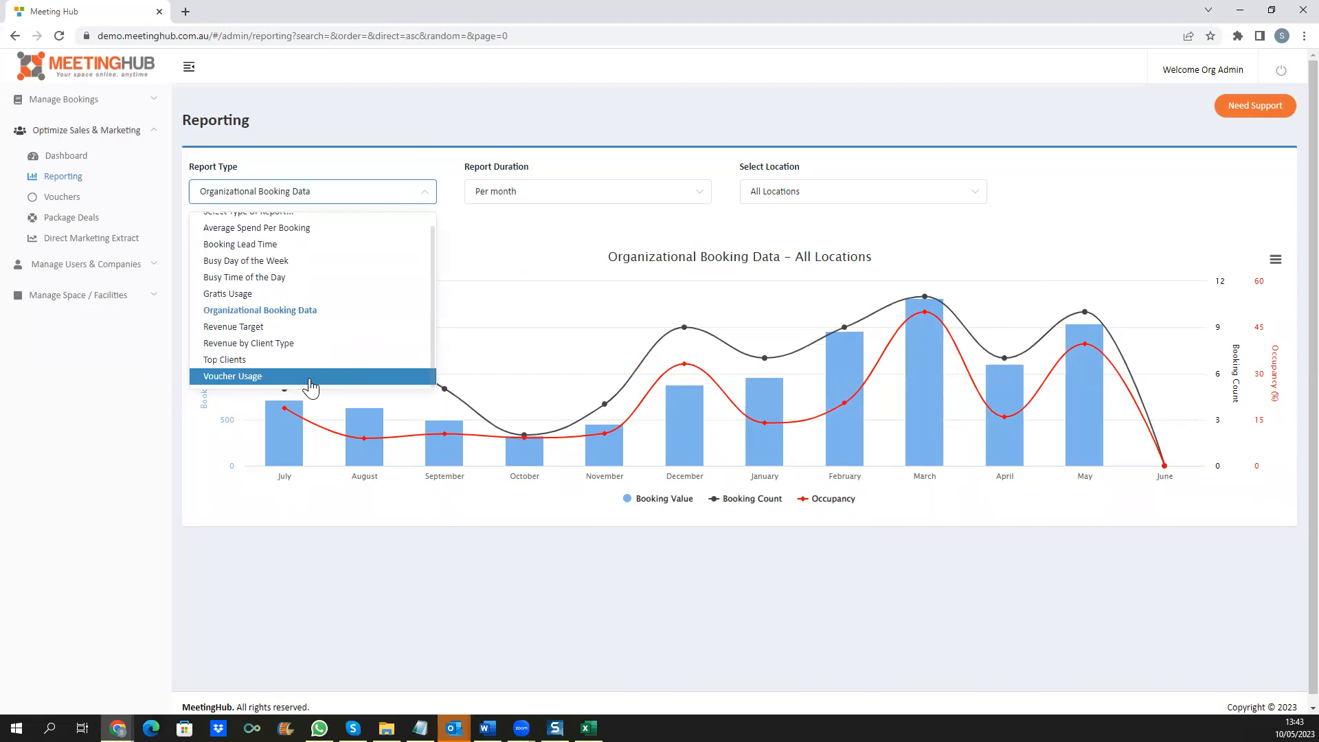
pyautogui.click(67, 198)
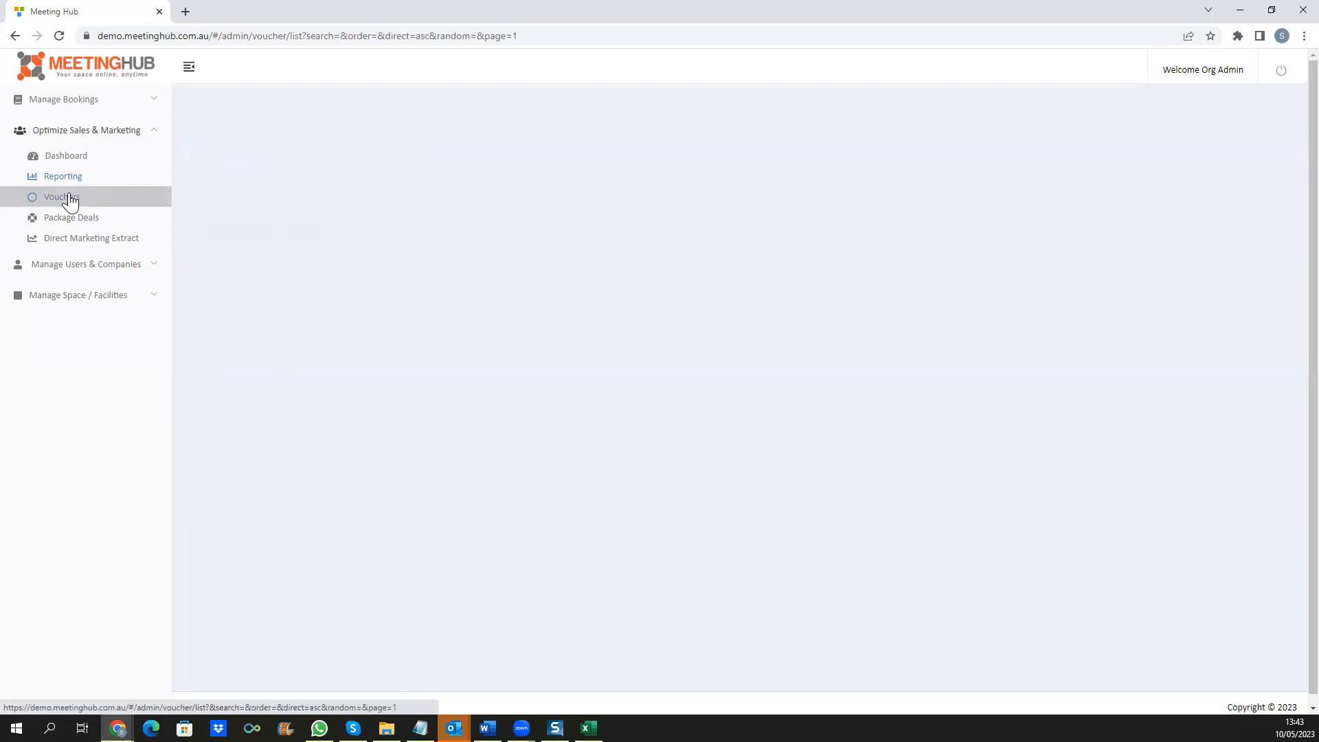
# Step: Start a new voucher coded 'May' with 5 uses and a 10.00 discount
pyautogui.click(1277, 170)
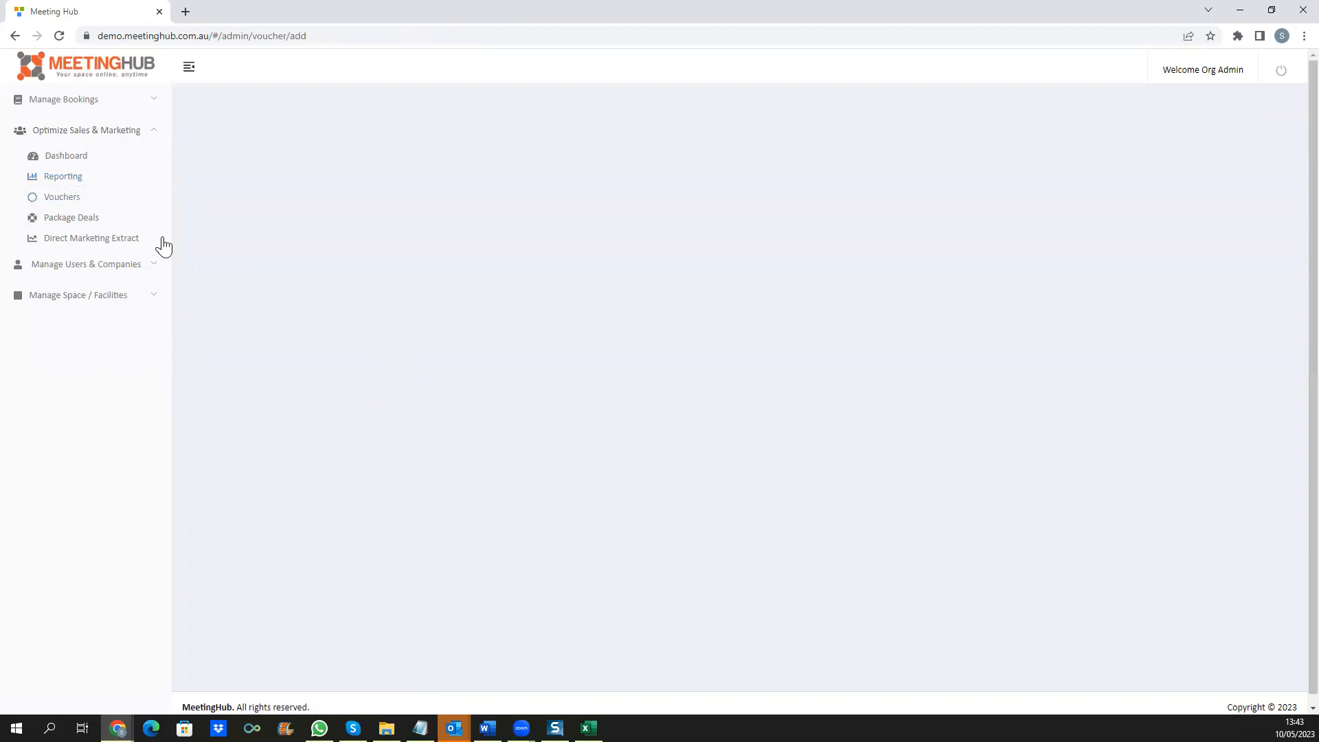
pyautogui.click(364, 231)
pyautogui.write('May')
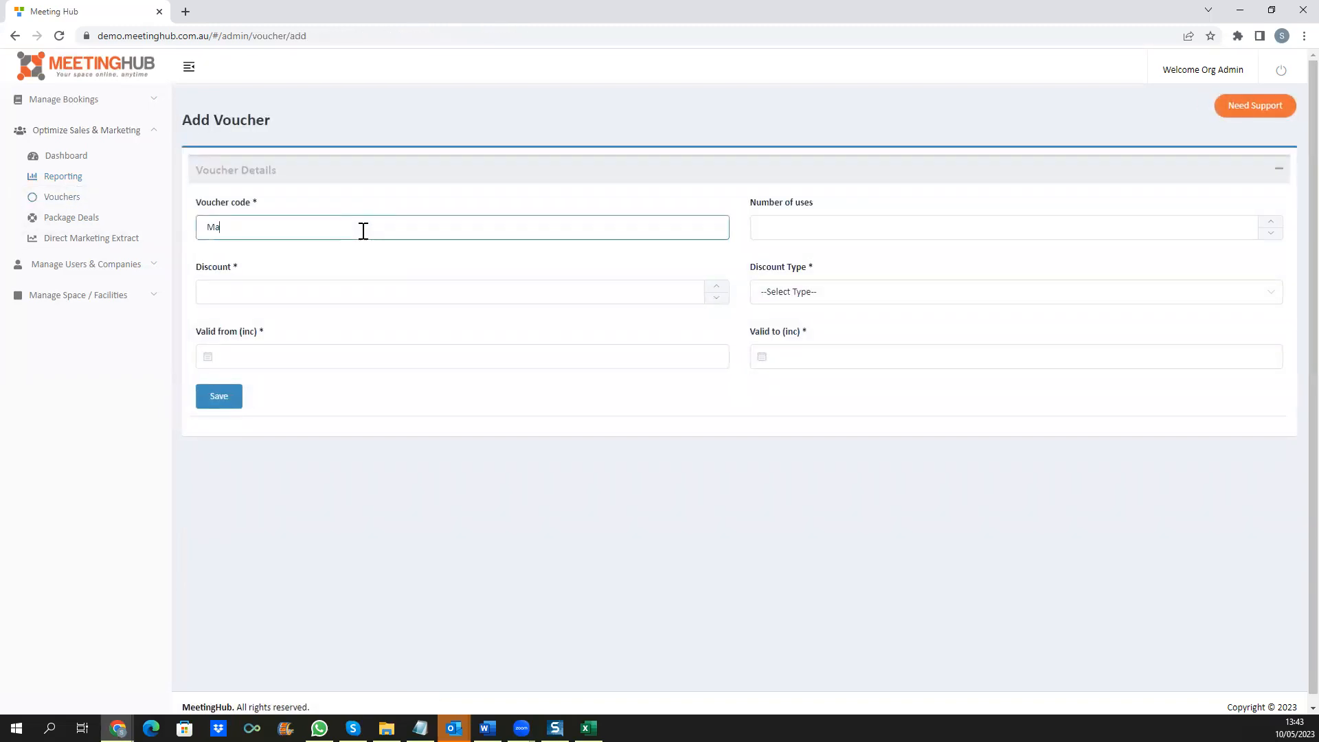
pyautogui.click(857, 216)
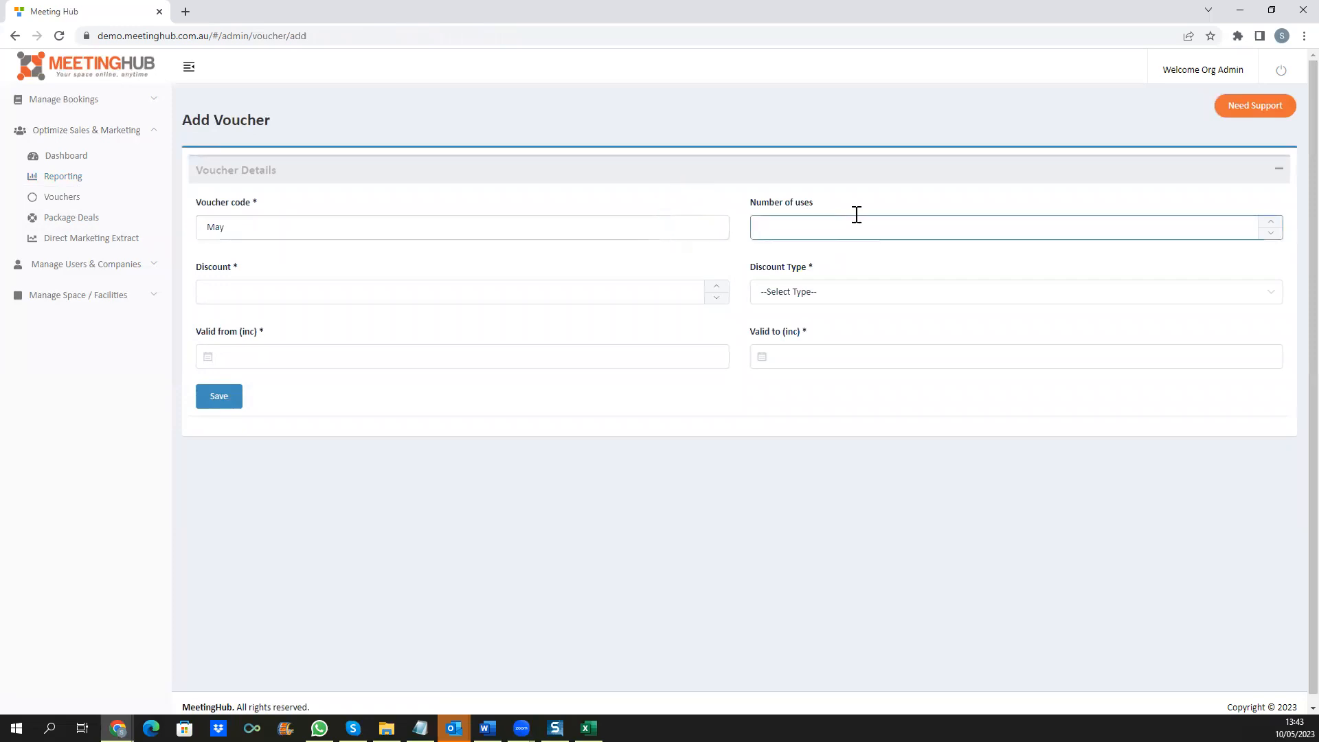
pyautogui.write('5')
pyautogui.click(838, 203)
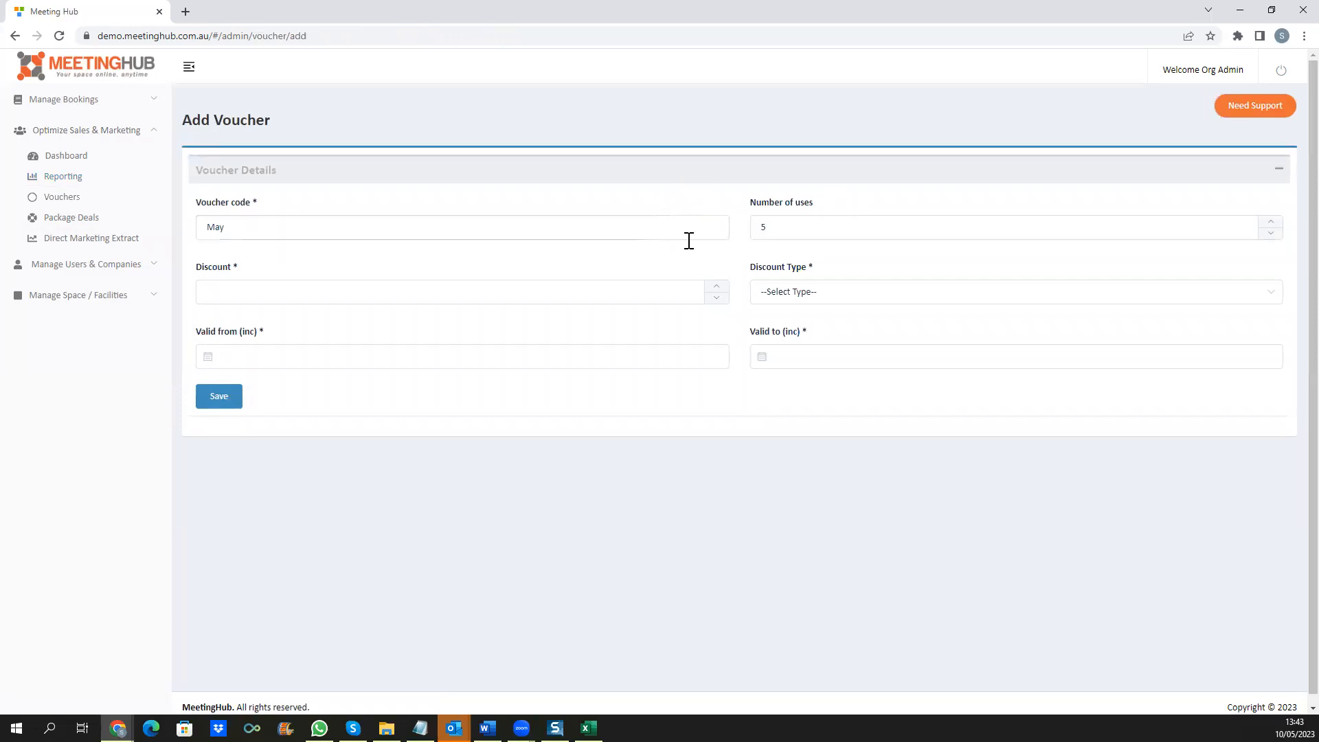
pyautogui.click(558, 295)
pyautogui.write('1')
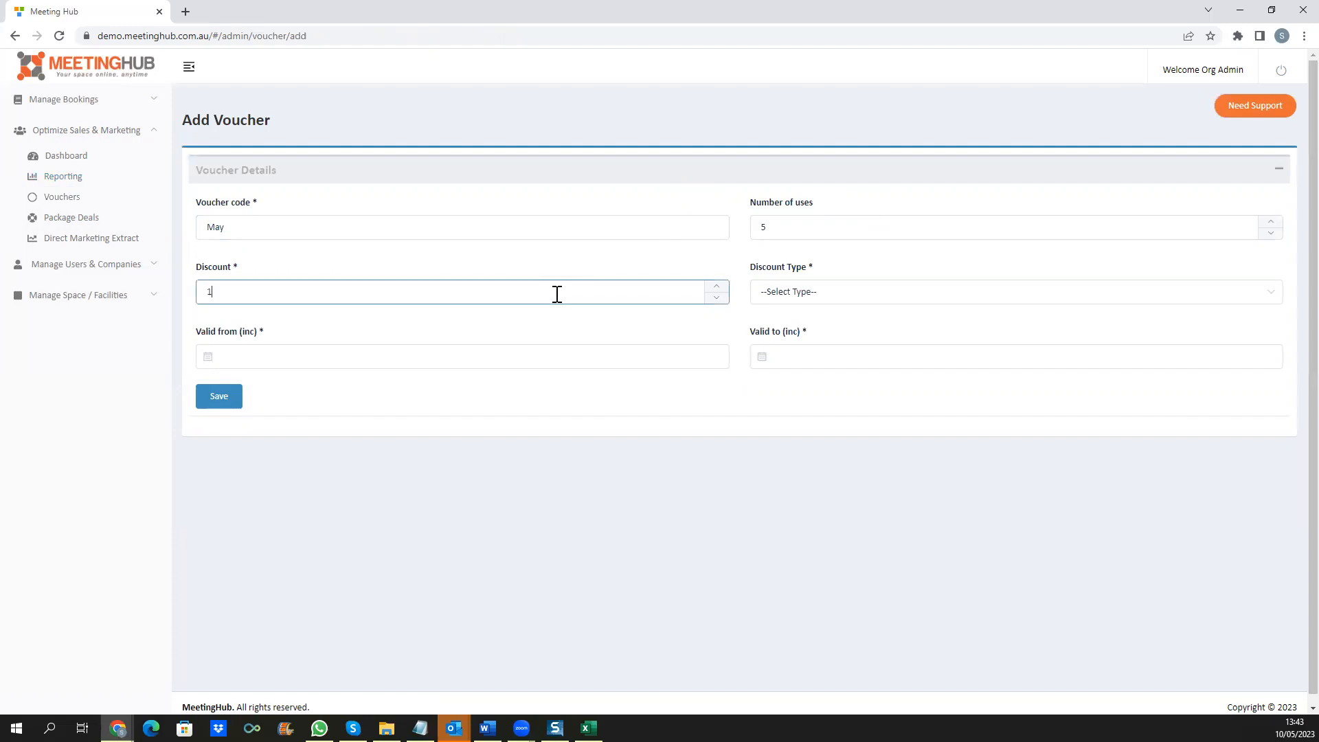
pyautogui.write('0.00')
# Step: Check the voucher's discount type and valid-from options, then go to Companies (Clients)
pyautogui.click(795, 299)
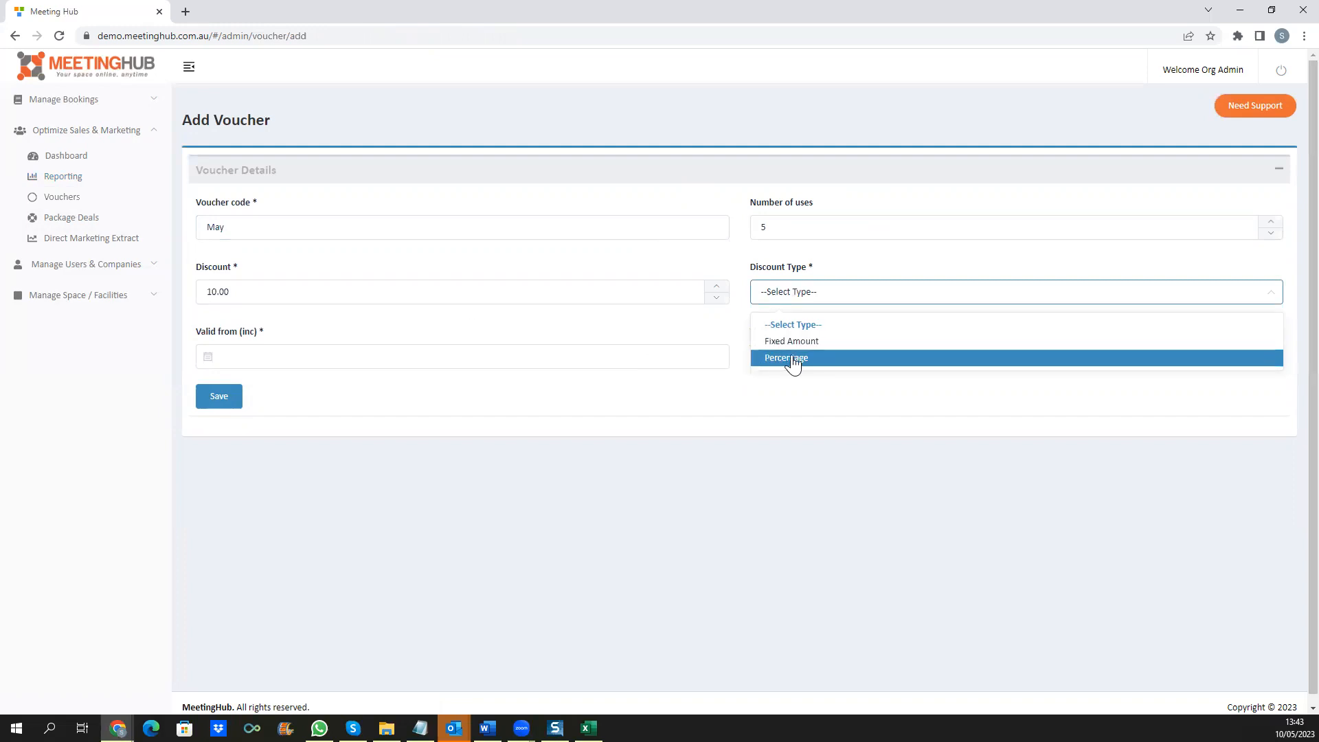
pyautogui.click(261, 356)
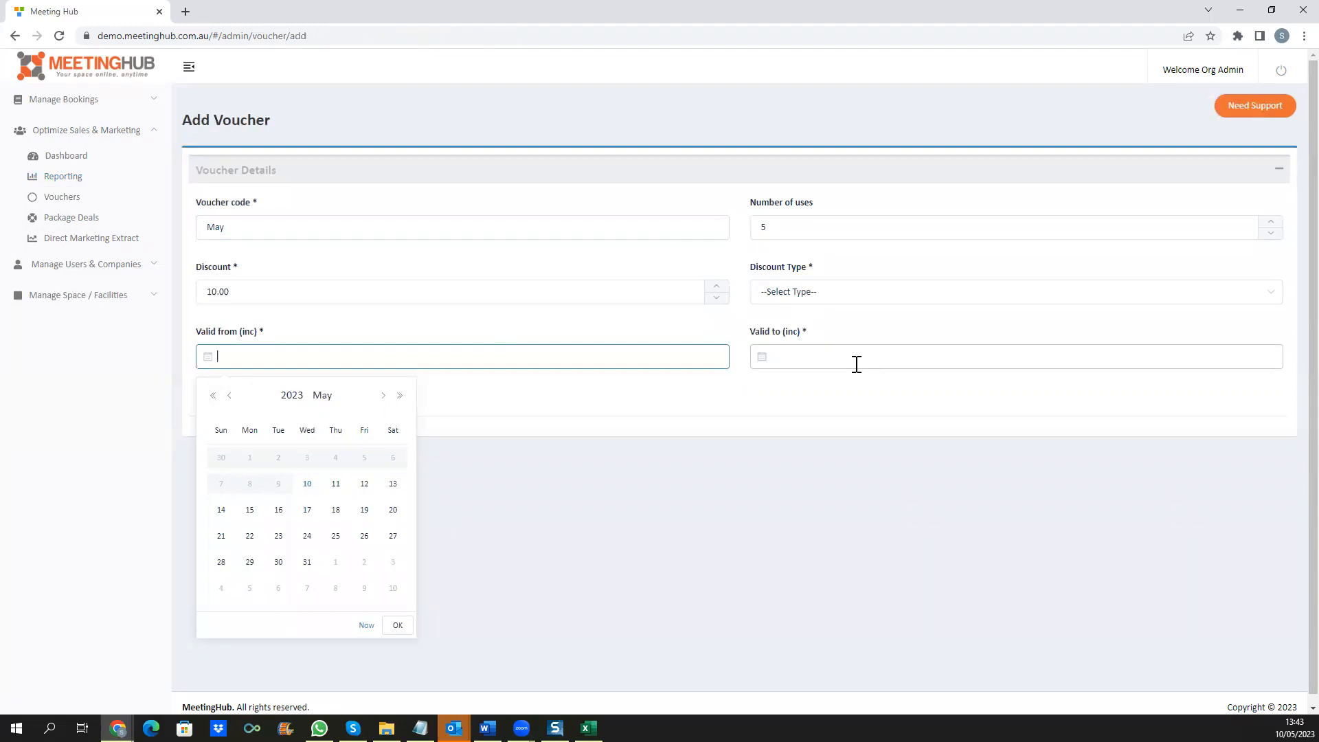
pyautogui.click(61, 269)
pyautogui.click(88, 189)
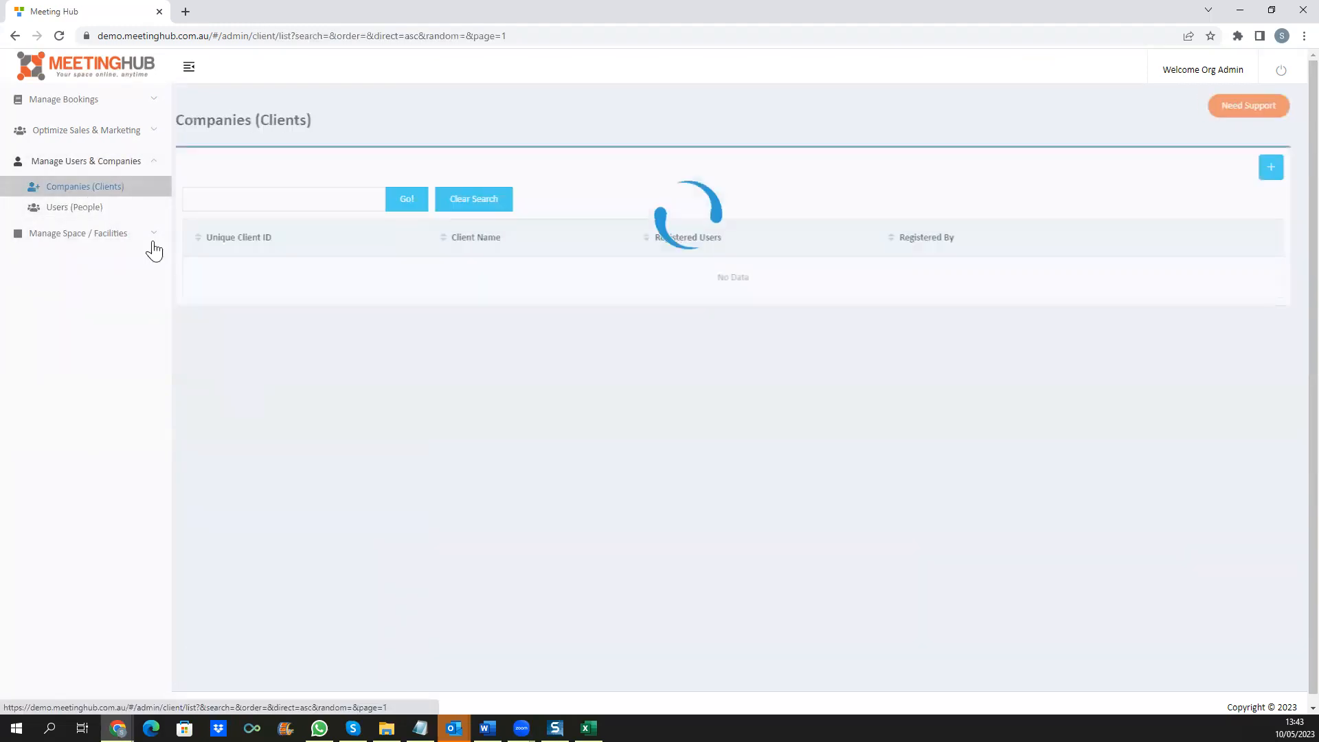
# Step: Start a new client company and look over the payment method options without choosing
pyautogui.click(1271, 167)
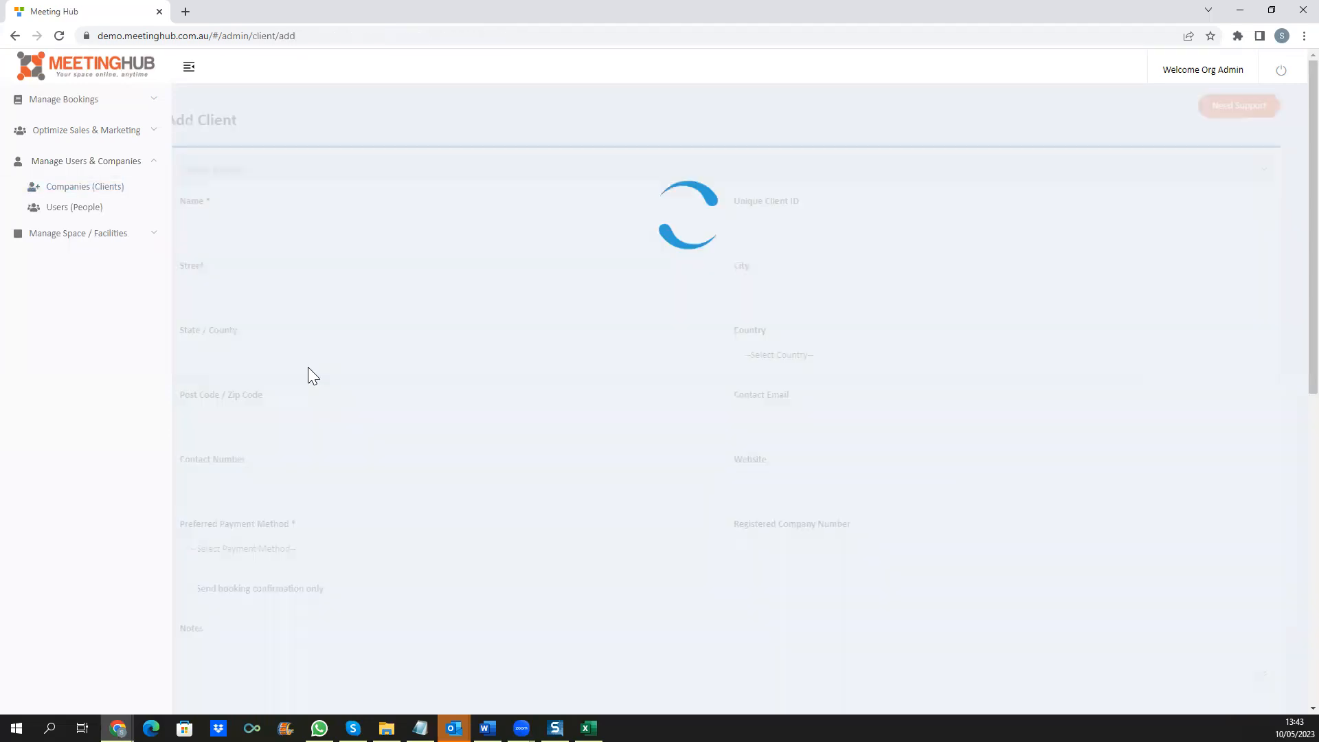
pyautogui.click(301, 227)
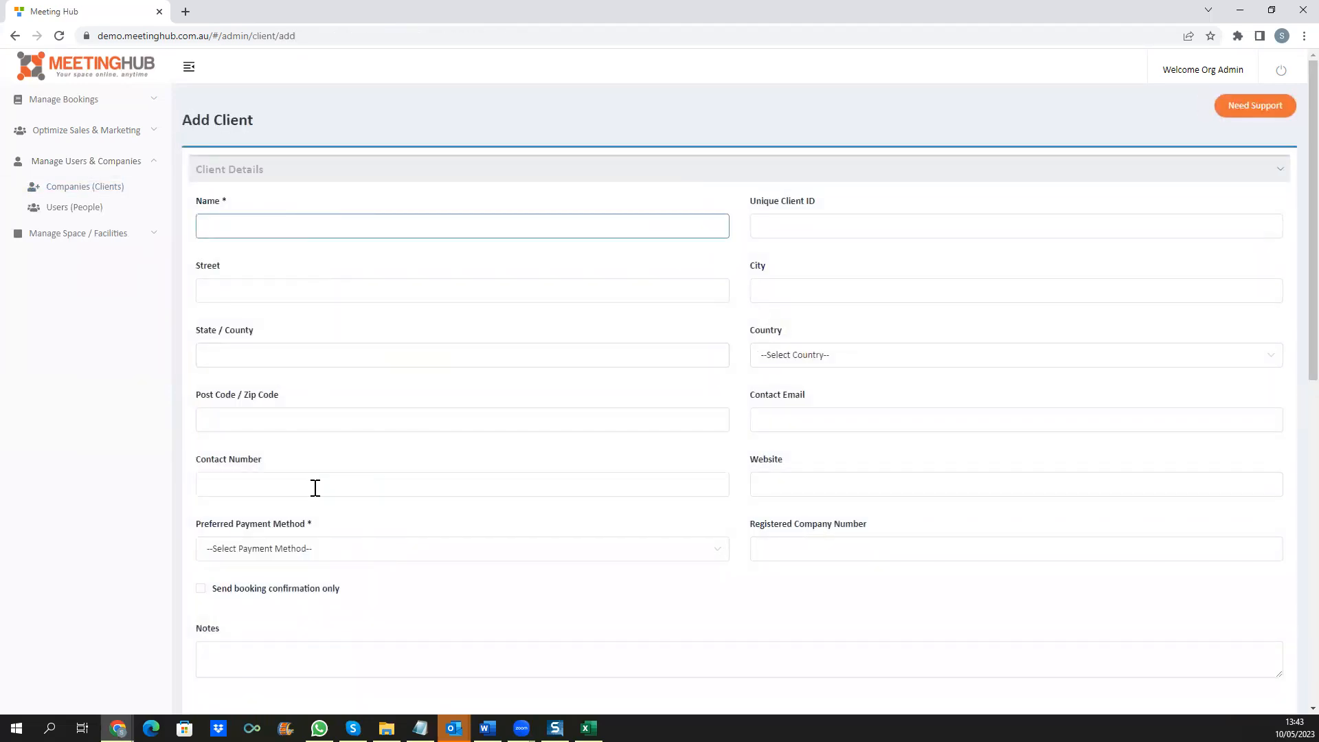
pyautogui.click(316, 550)
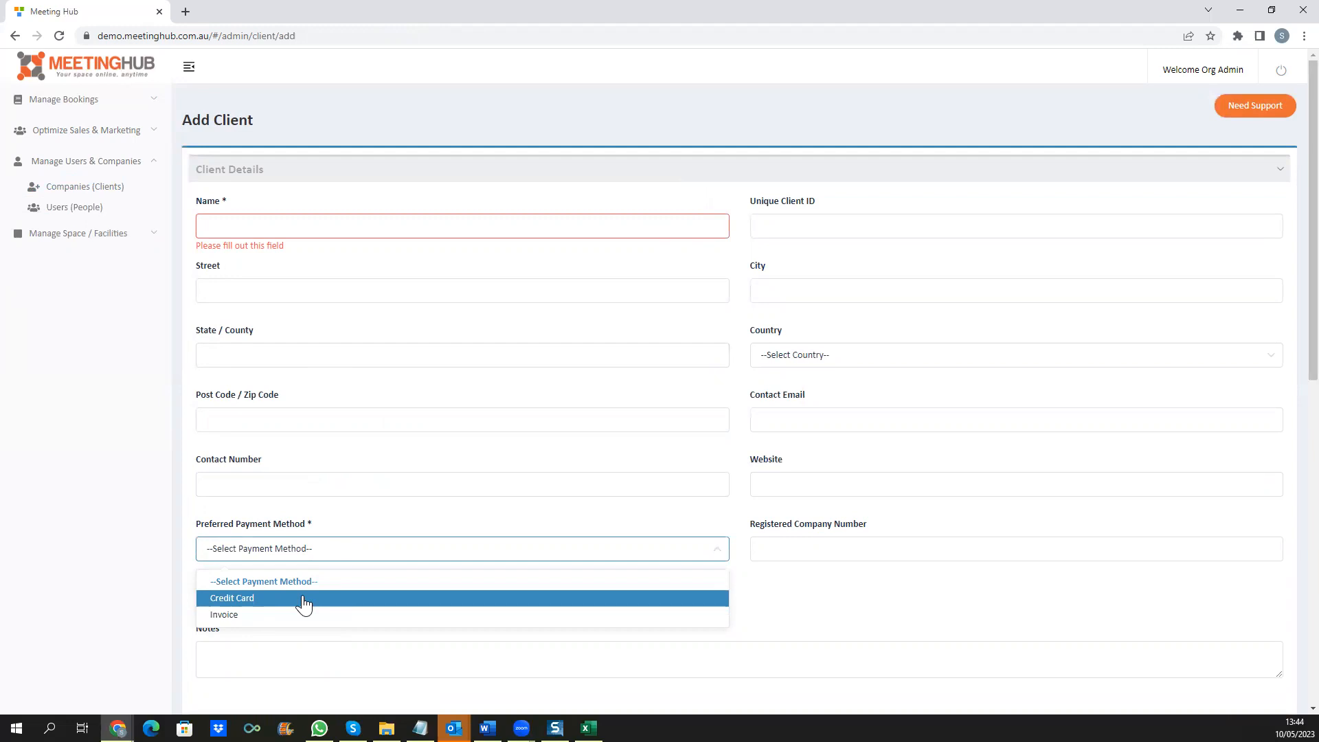
pyautogui.click(771, 627)
pyautogui.scroll(-7, 834, 613)
# Step: Give the client a 20% discount rate and leave its type as only Casual/External
pyautogui.click(313, 322)
pyautogui.write('20')
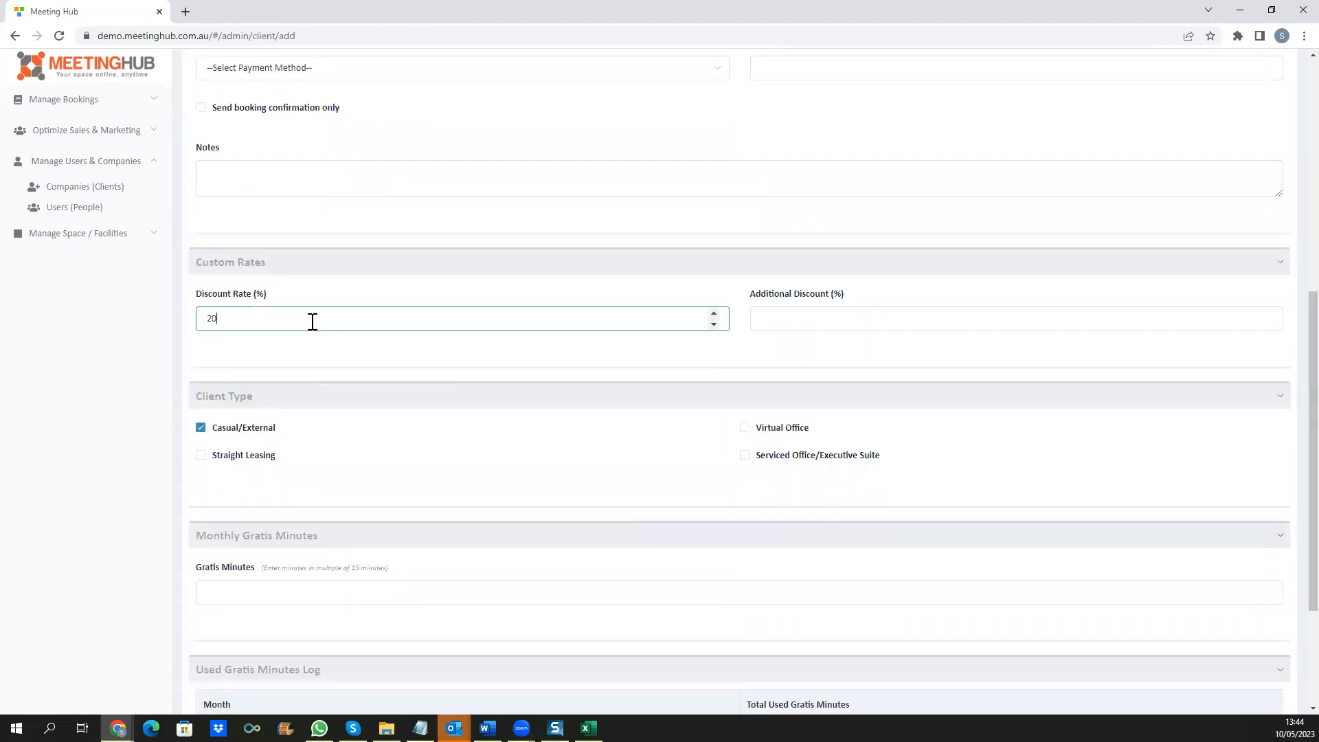
pyautogui.click(140, 369)
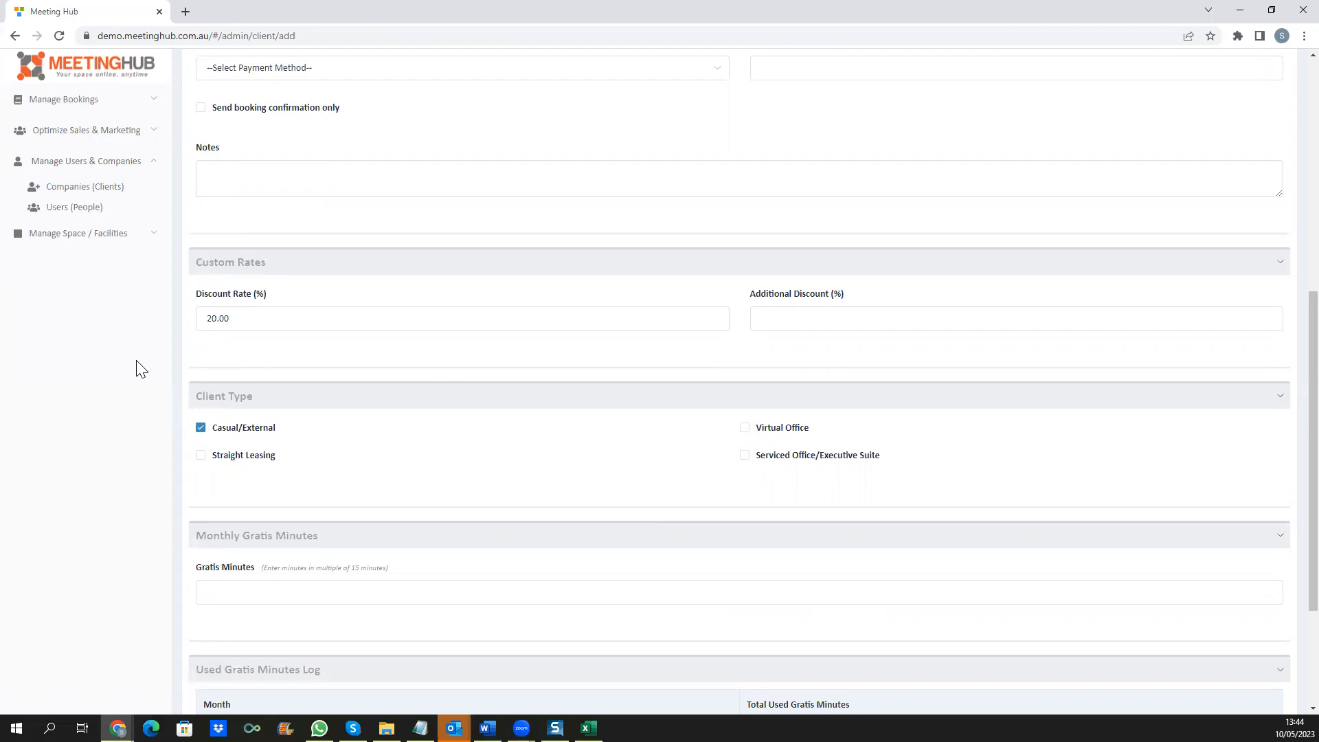
pyautogui.click(201, 428)
pyautogui.click(200, 456)
pyautogui.click(745, 428)
pyautogui.click(200, 428)
pyautogui.click(201, 456)
# Step: Allot the client 120 monthly gratis minutes
pyautogui.scroll(-3, 171, 485)
pyautogui.click(237, 405)
pyautogui.write('120')
pyautogui.click(76, 482)
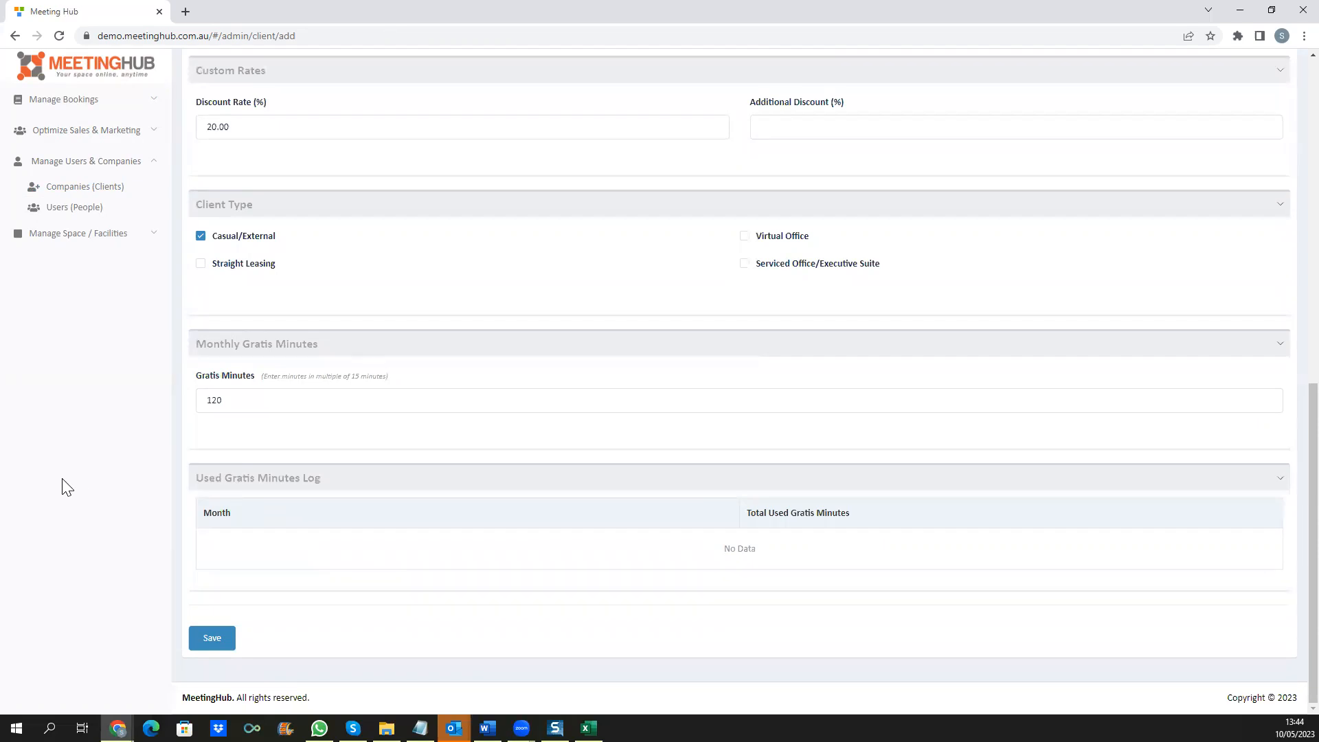
pyautogui.click(100, 235)
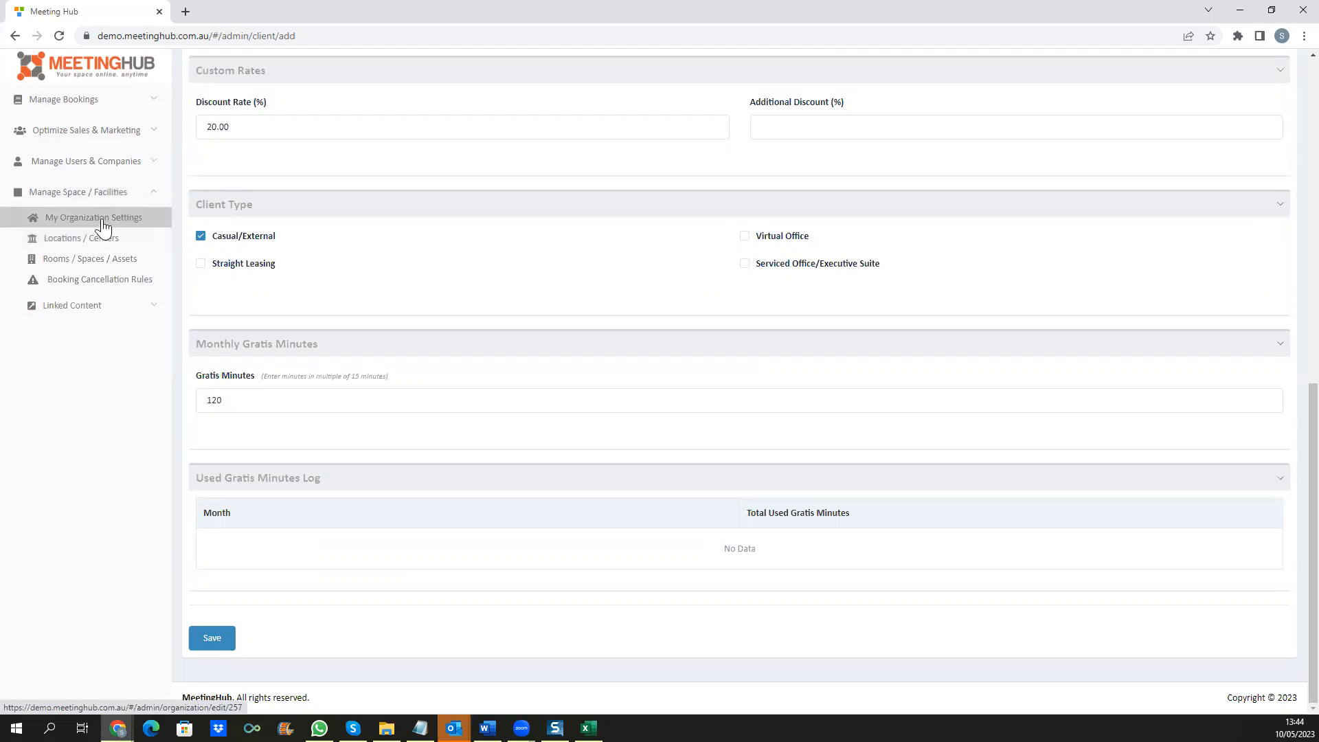
# Step: Open Edit Organization for Meeting Hub Demo and its organization settings help article
pyautogui.click(105, 217)
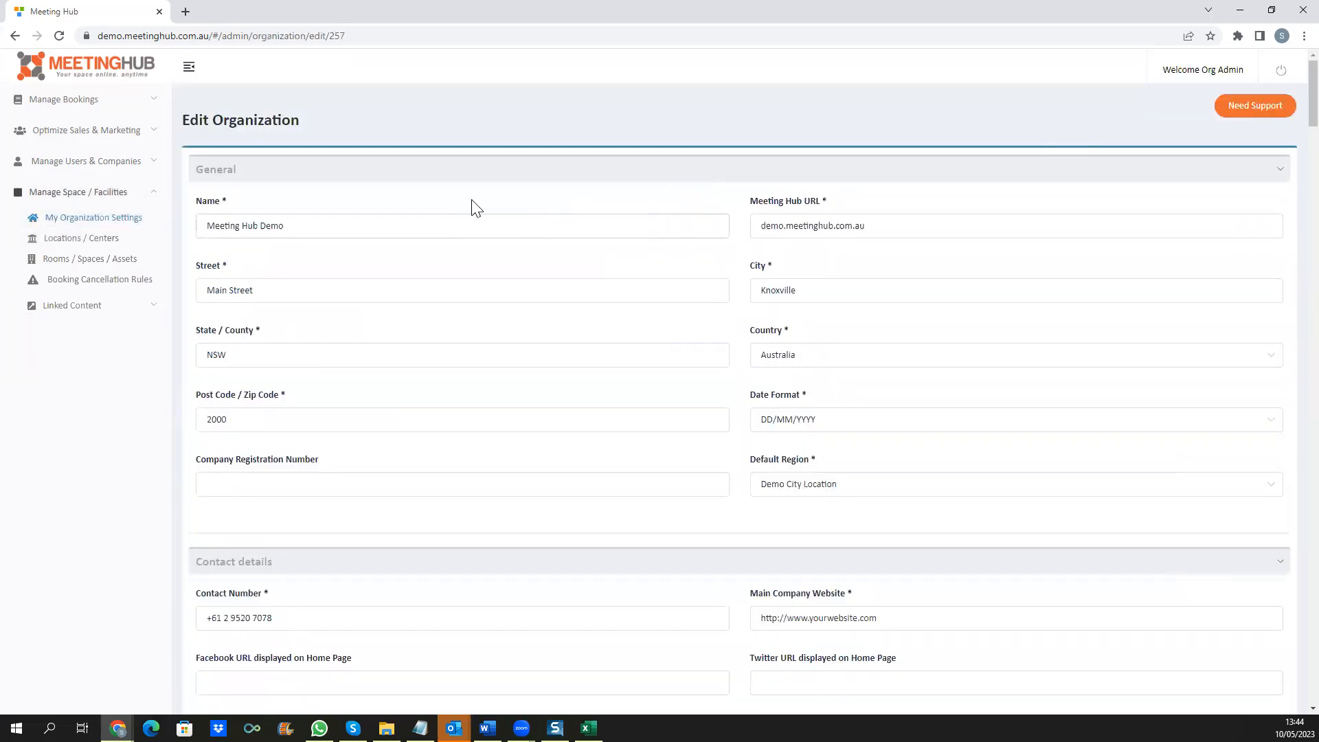
pyautogui.click(1257, 106)
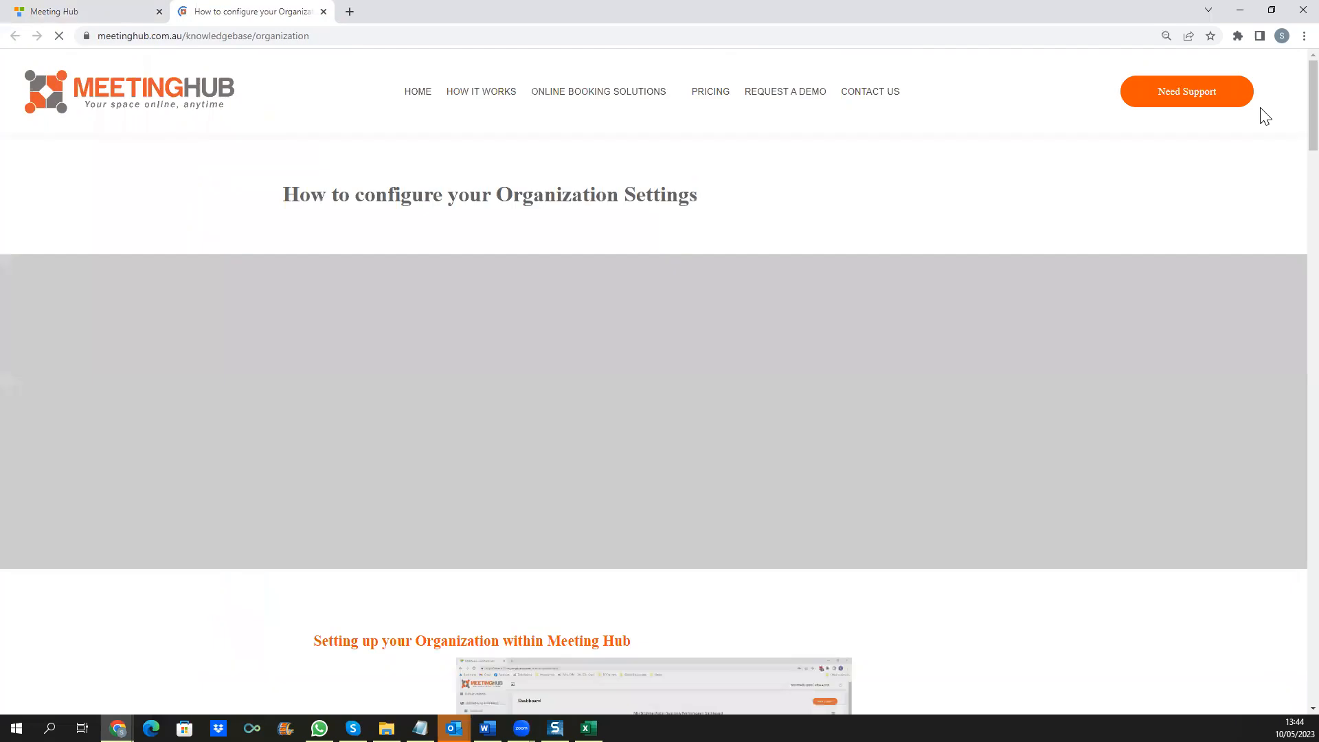
# Step: Scroll the Organization Settings help article down to its 10:18 tutorial video
pyautogui.scroll(-6, 931, 501)
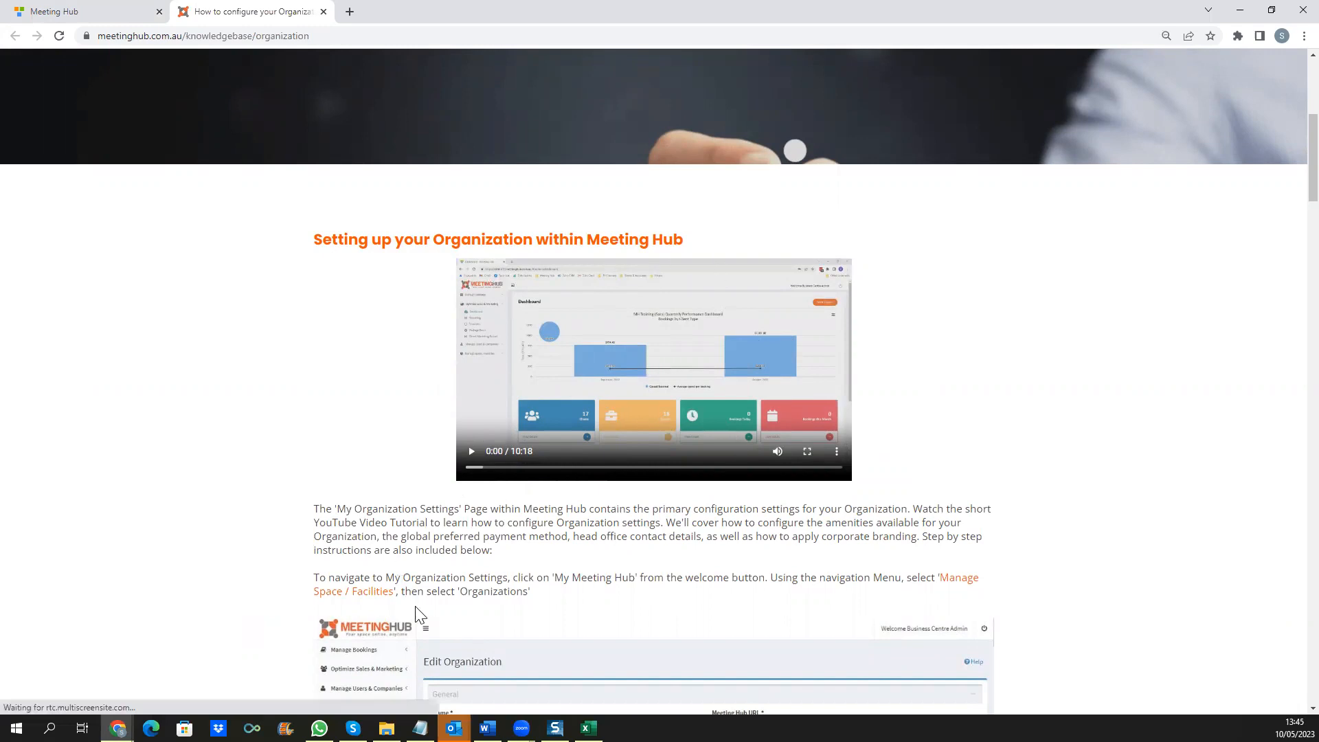
# Step: Back in Meeting Hub, review Edit Organization's contact, branding and client type options, then open Locations / Centers
pyautogui.click(96, 14)
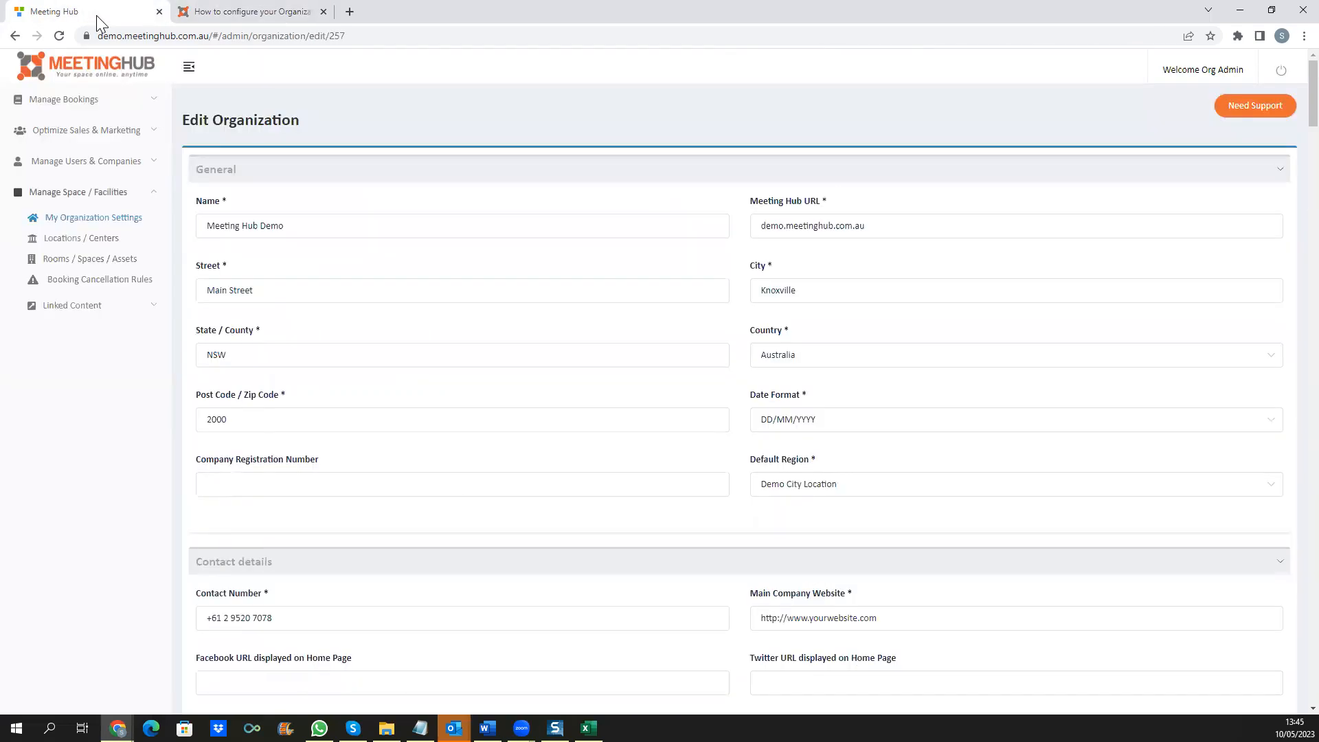
pyautogui.scroll(-5, 773, 296)
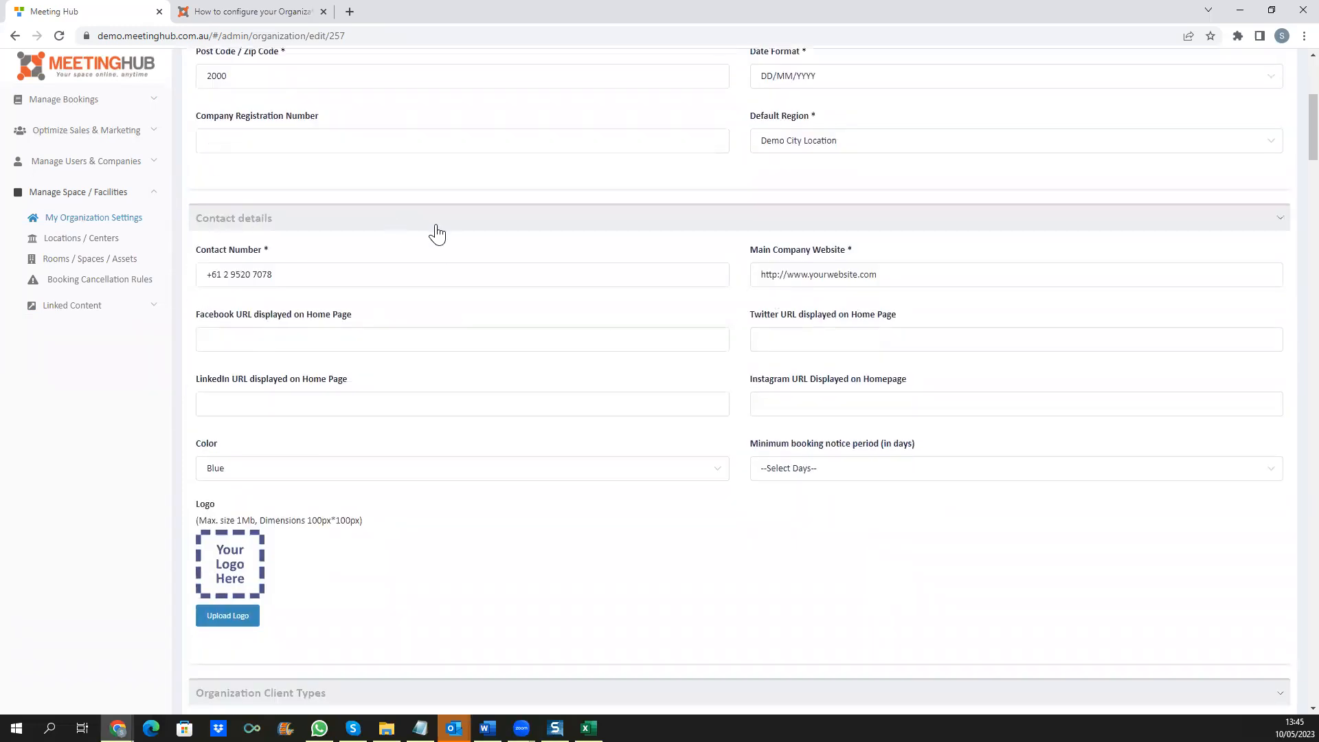
pyautogui.scroll(-1, 1291, 151)
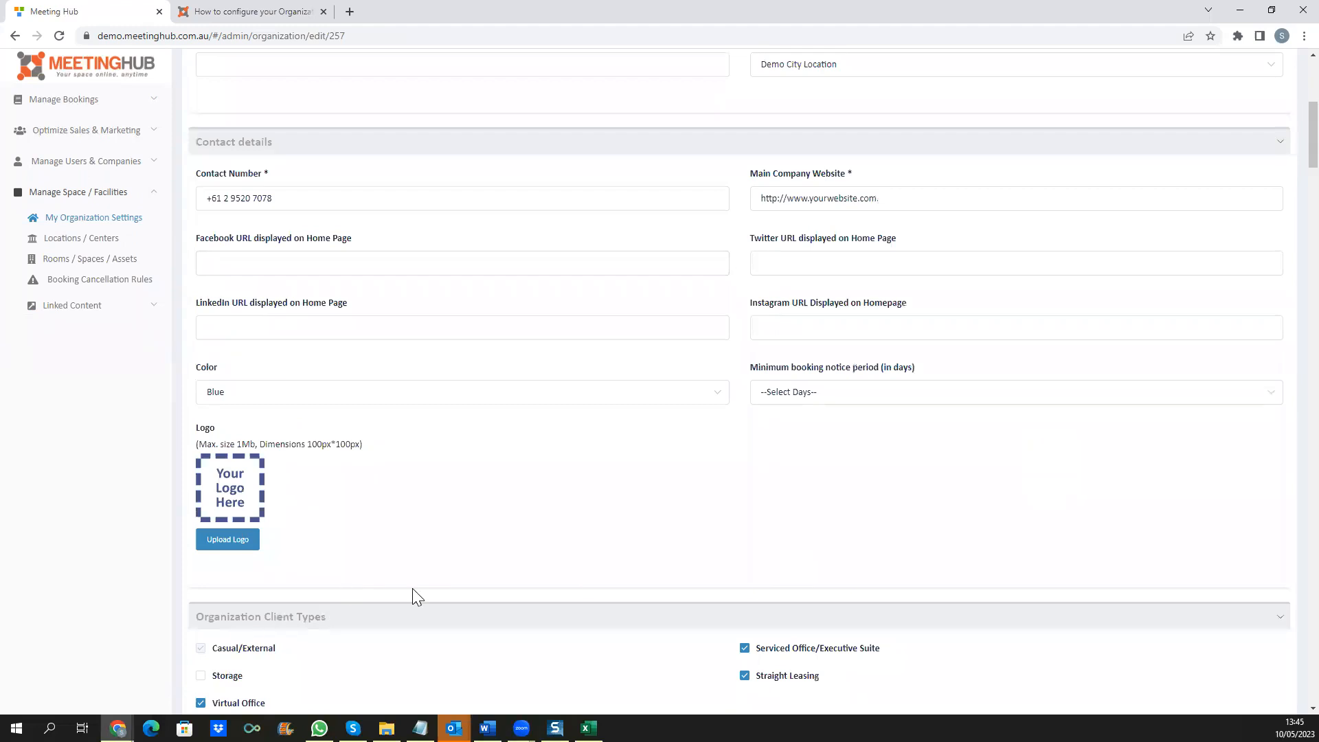
pyautogui.scroll(3, 412, 593)
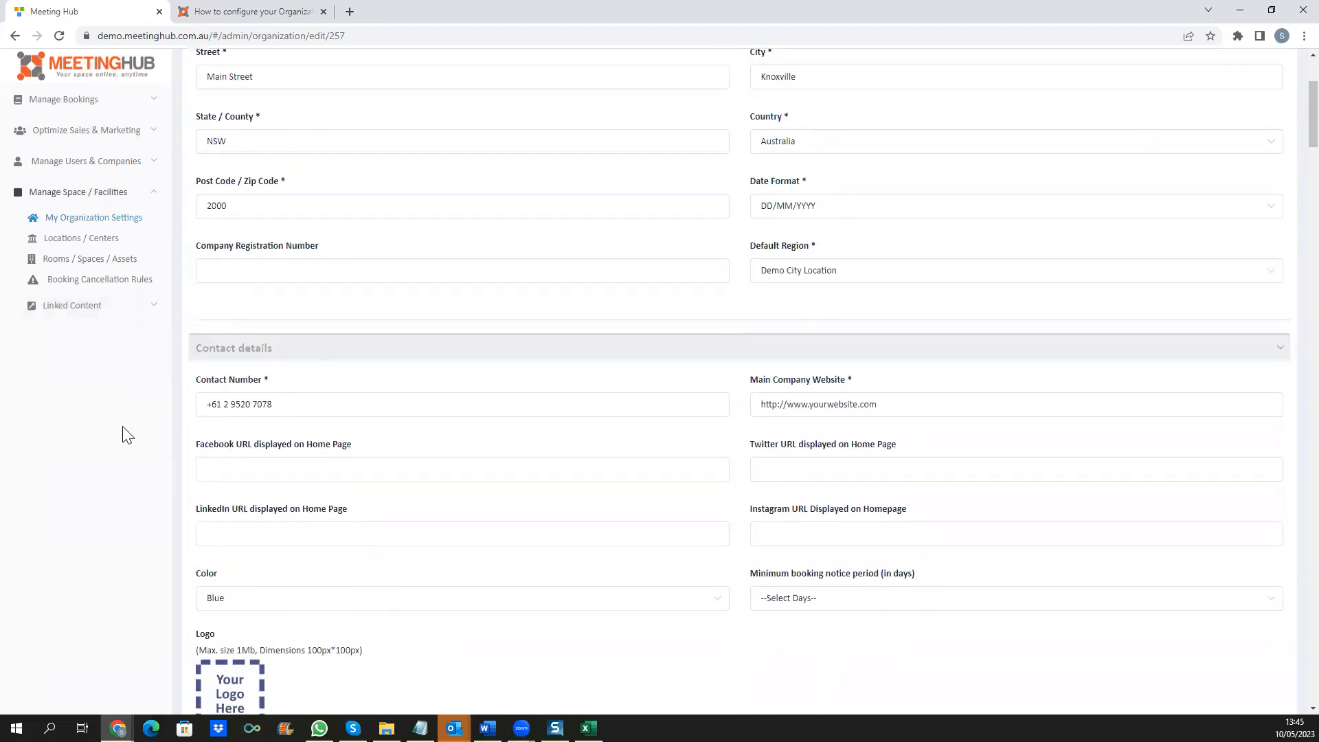
pyautogui.click(93, 240)
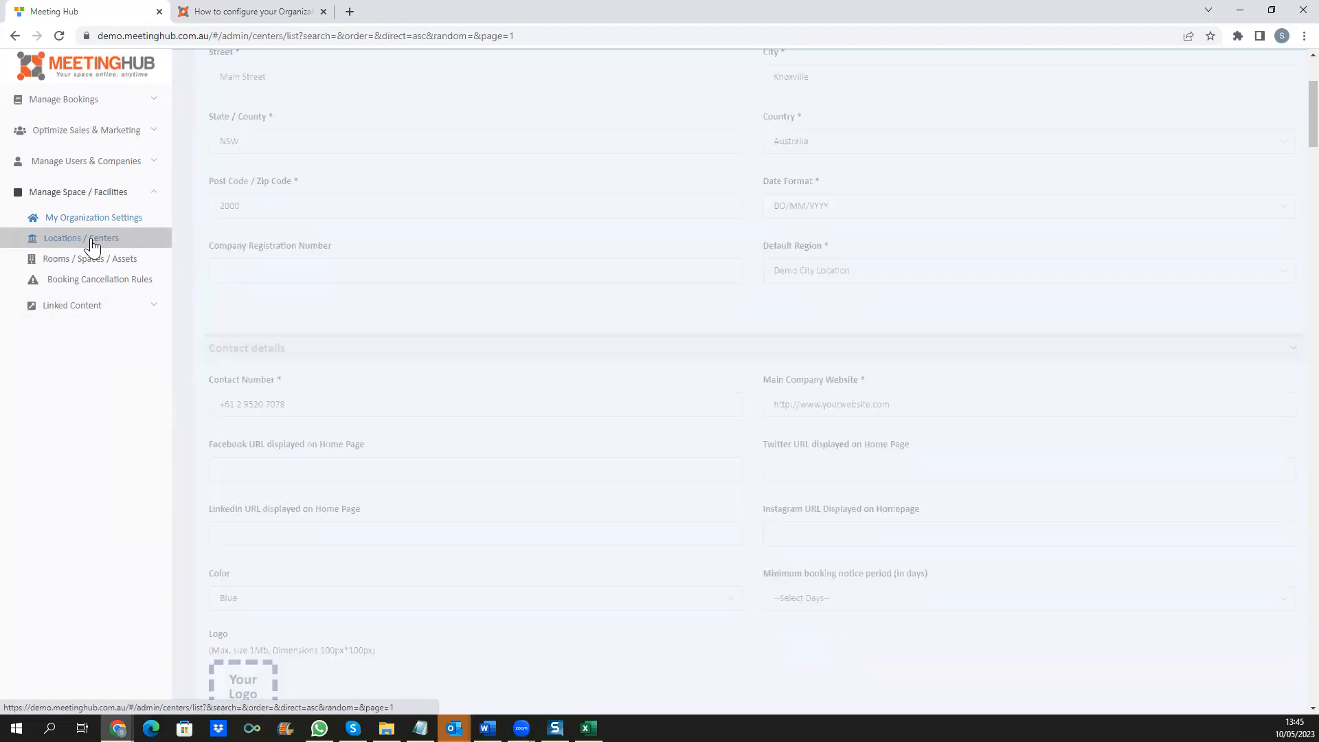
# Step: Bring up a blank Add Location / Center form and visit its Name, Booking email and State fields
pyautogui.click(1278, 159)
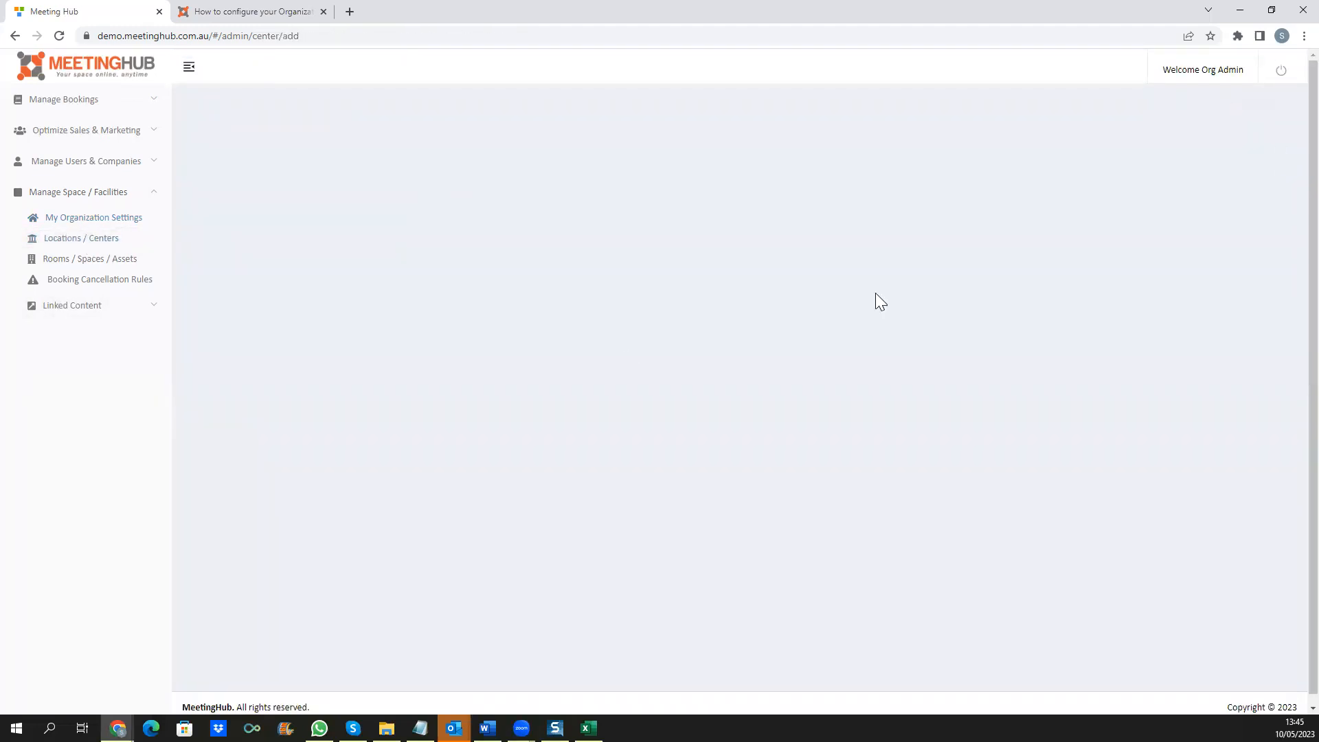
pyautogui.click(252, 221)
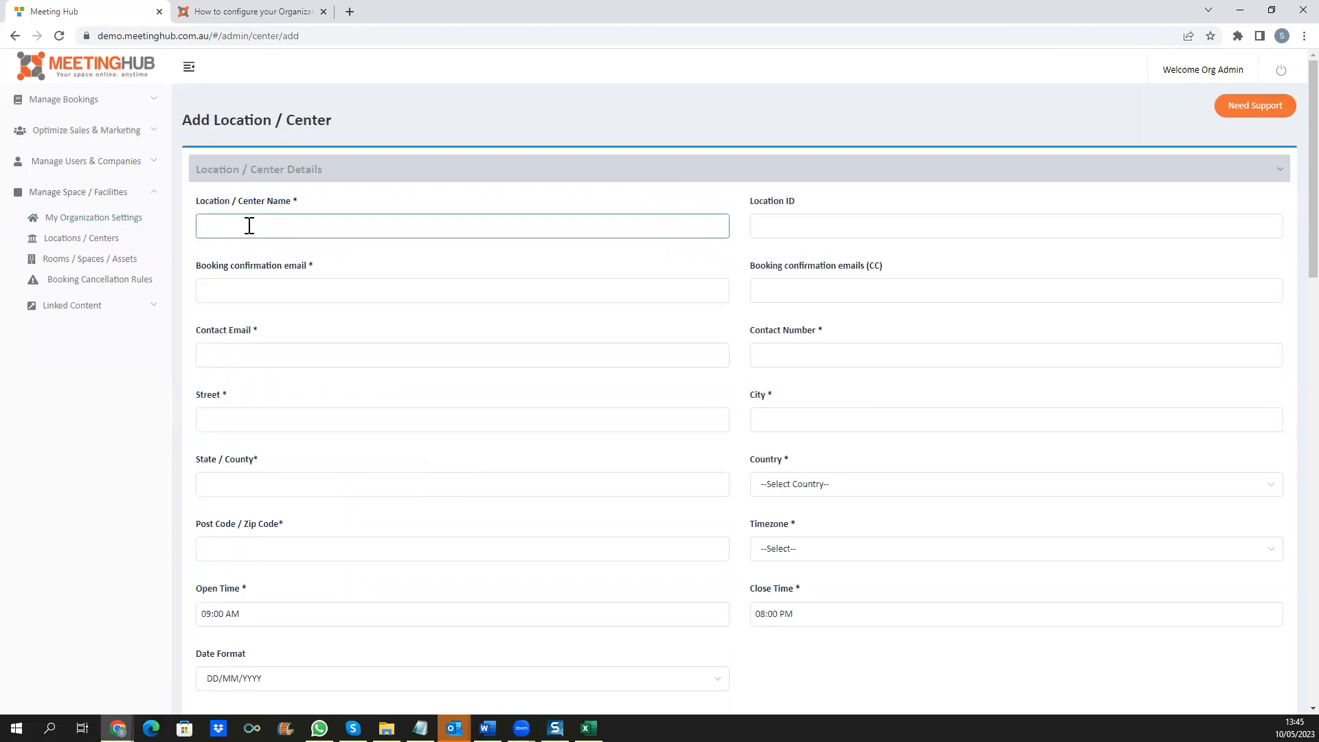
pyautogui.click(246, 292)
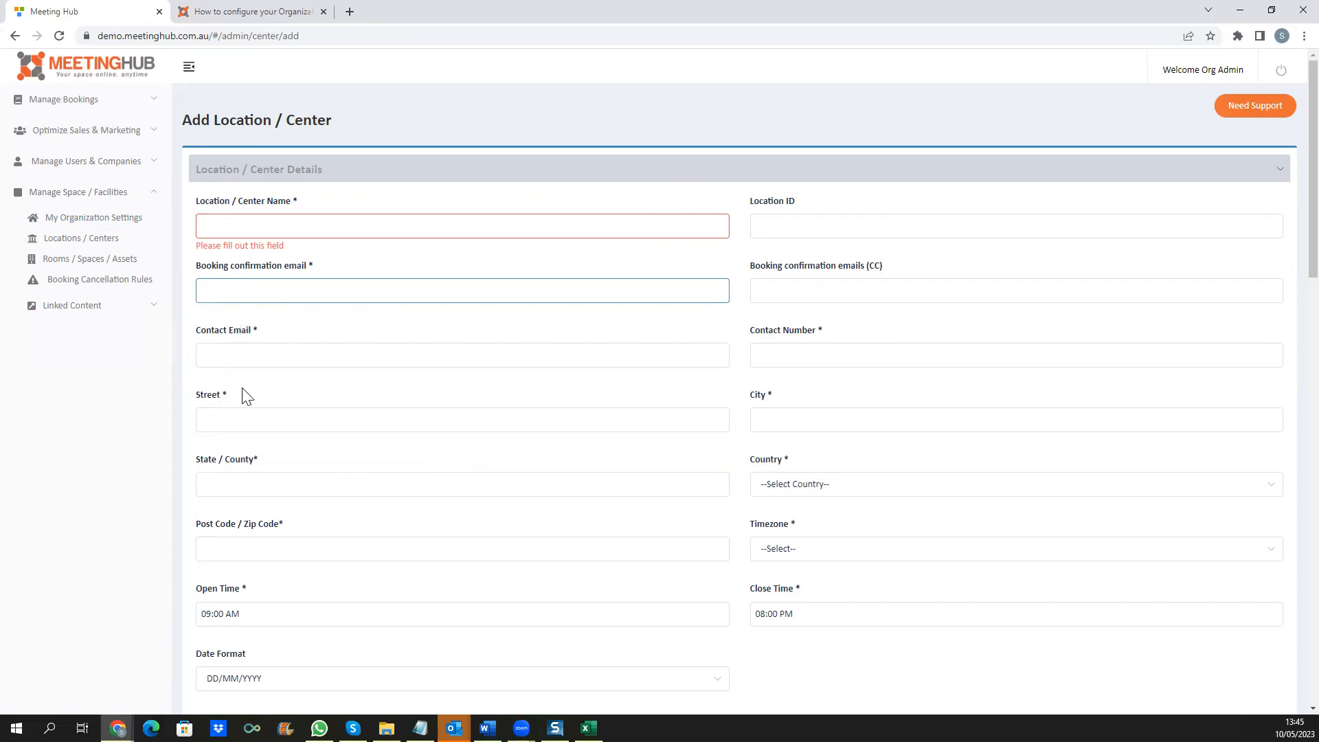
pyautogui.click(240, 482)
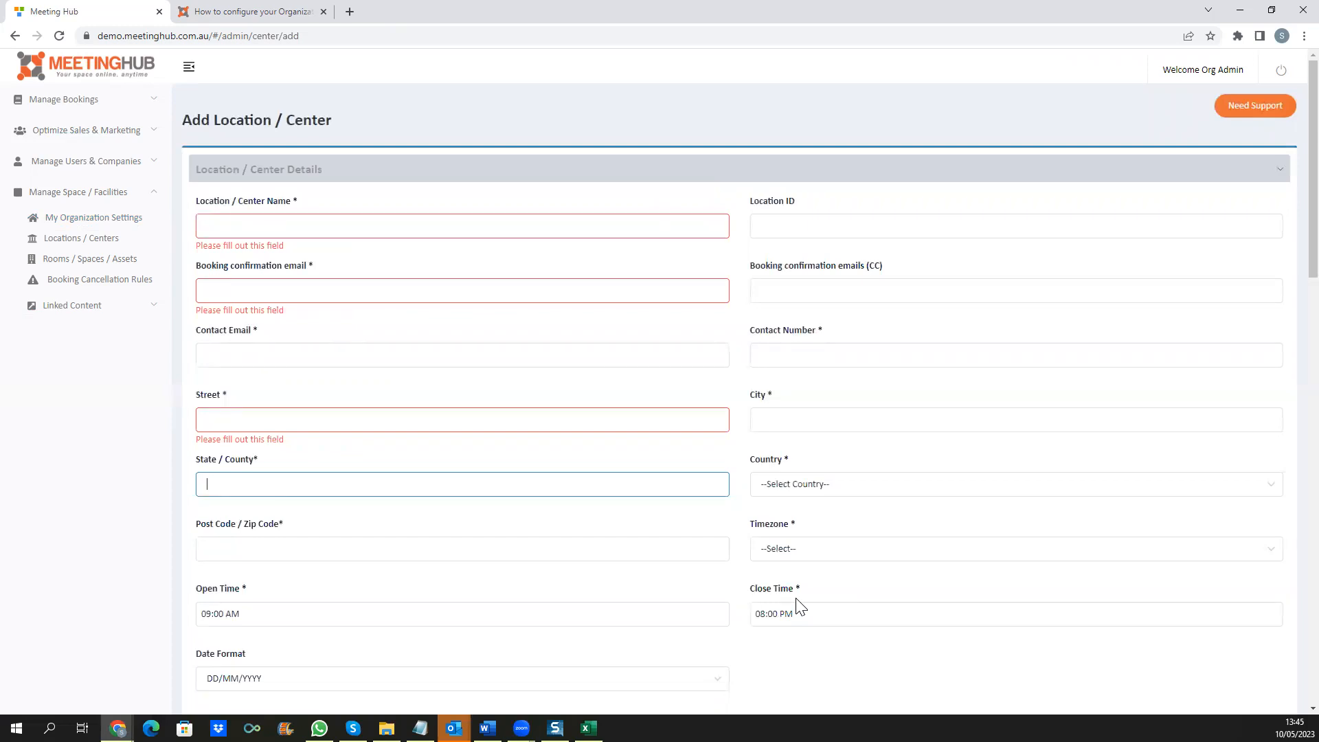
# Step: Start a new room/space with 15 minutes of preparation time
pyautogui.click(99, 264)
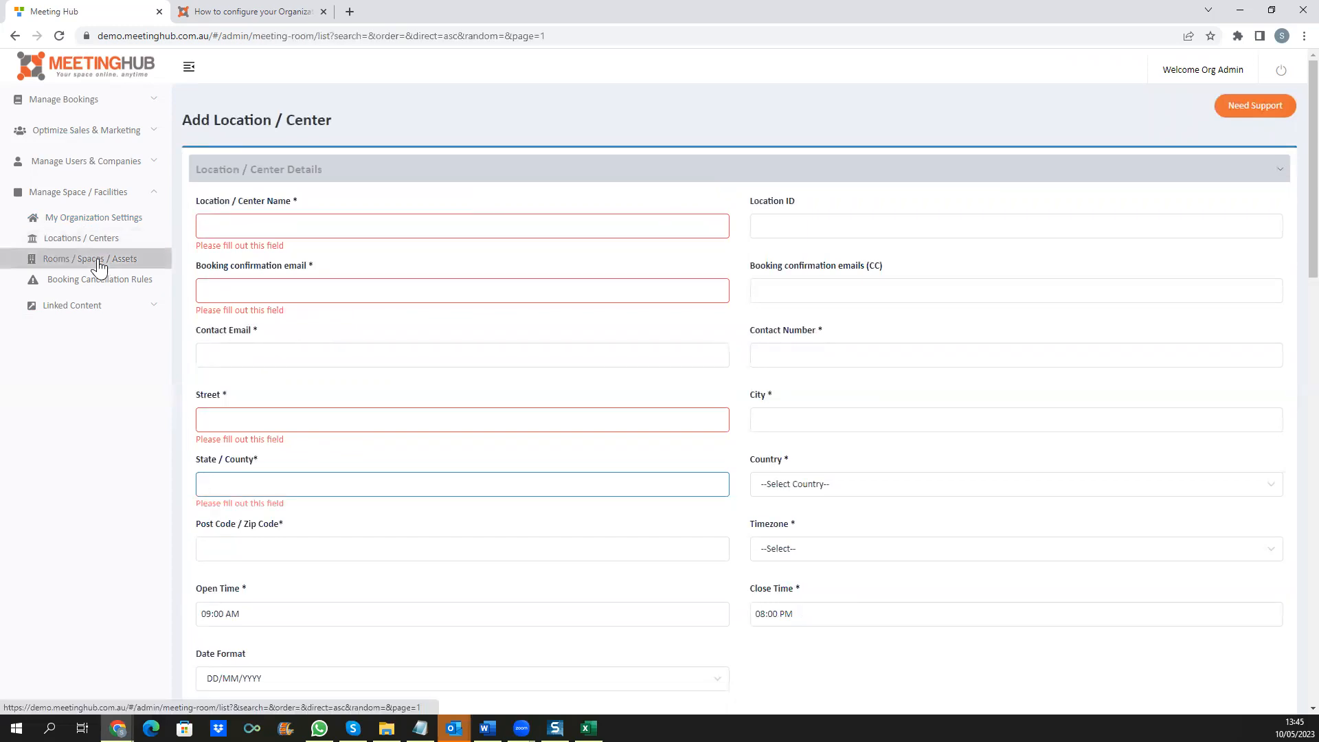
pyautogui.click(1273, 176)
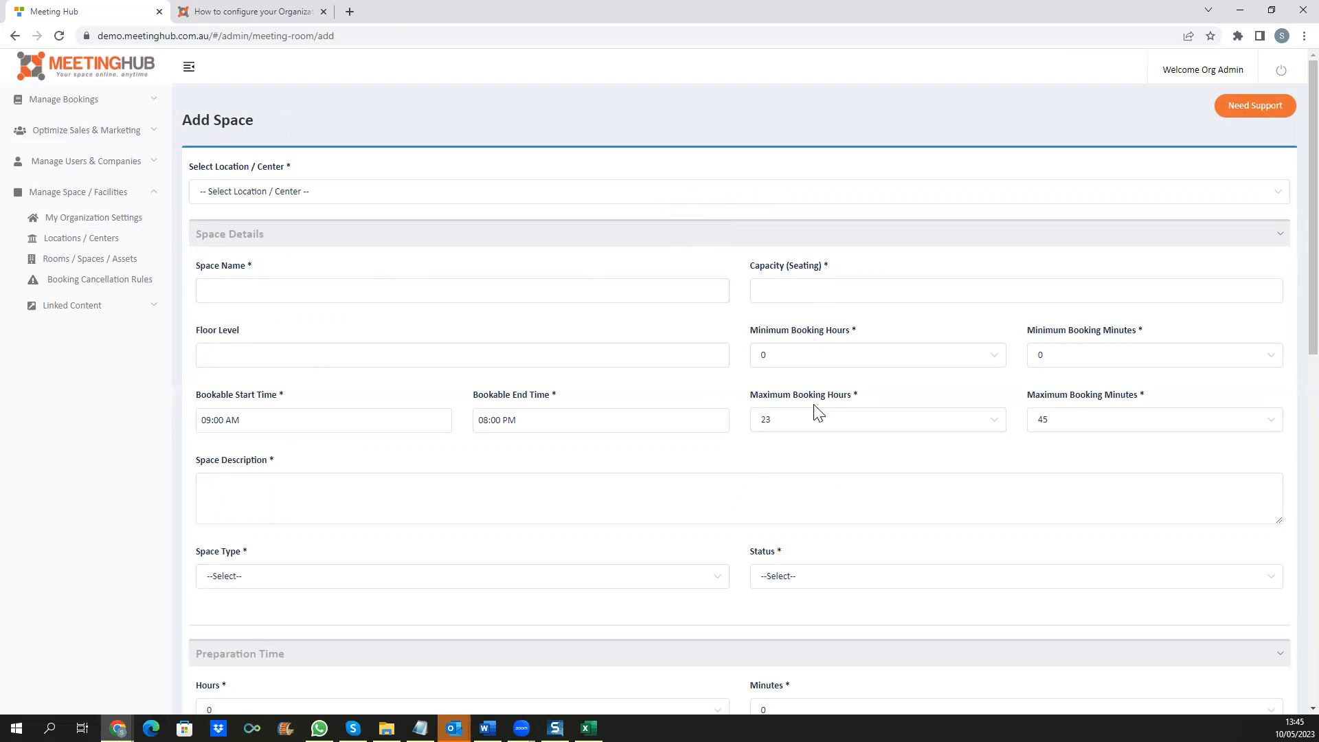
pyautogui.scroll(-4, 808, 440)
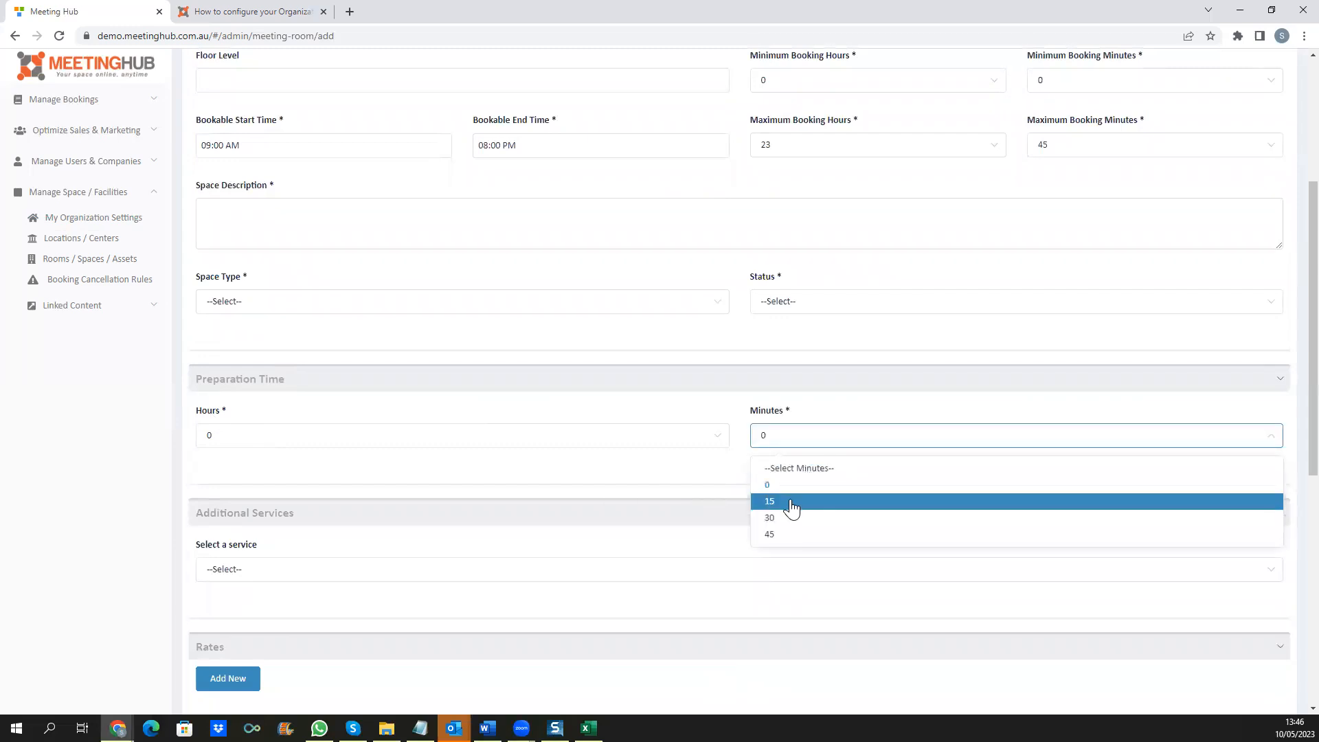
pyautogui.click(790, 503)
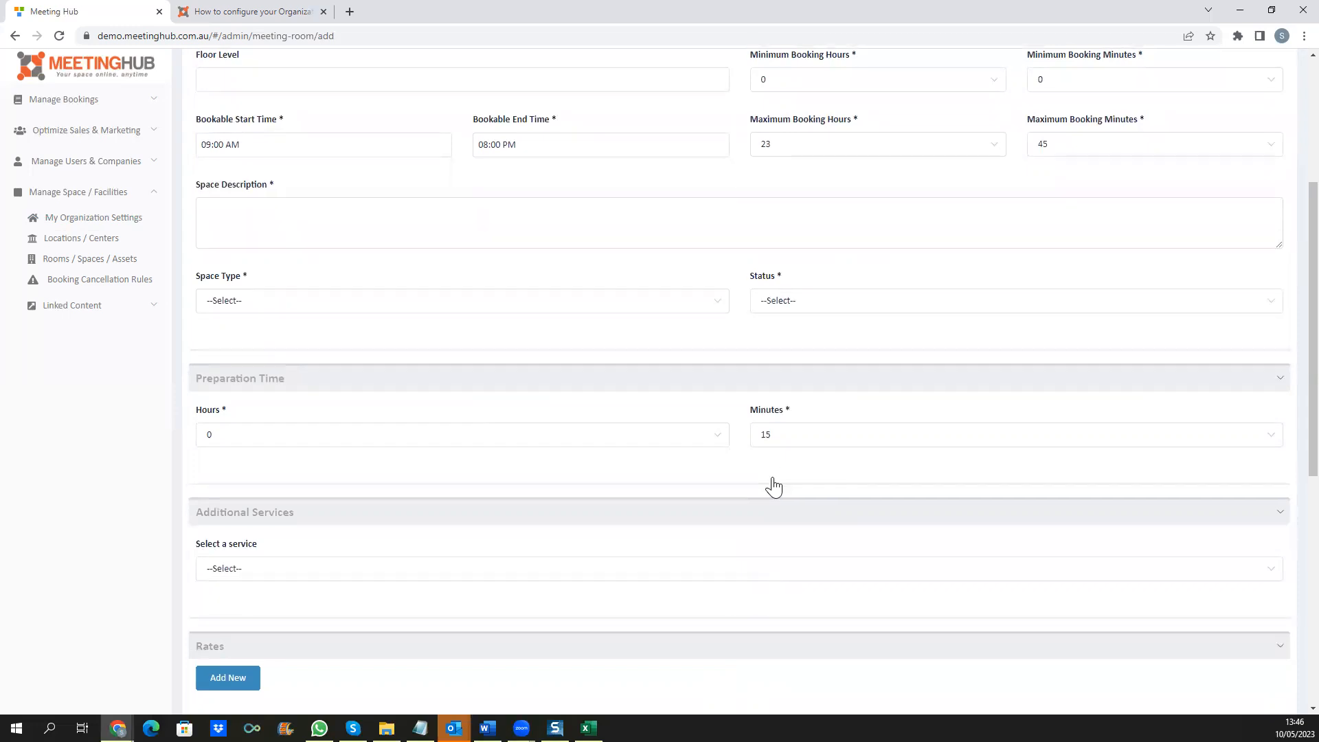
# Step: Add Tea & Coffee as an additional service, leaving its charging option unset
pyautogui.scroll(-4, 772, 486)
pyautogui.click(290, 303)
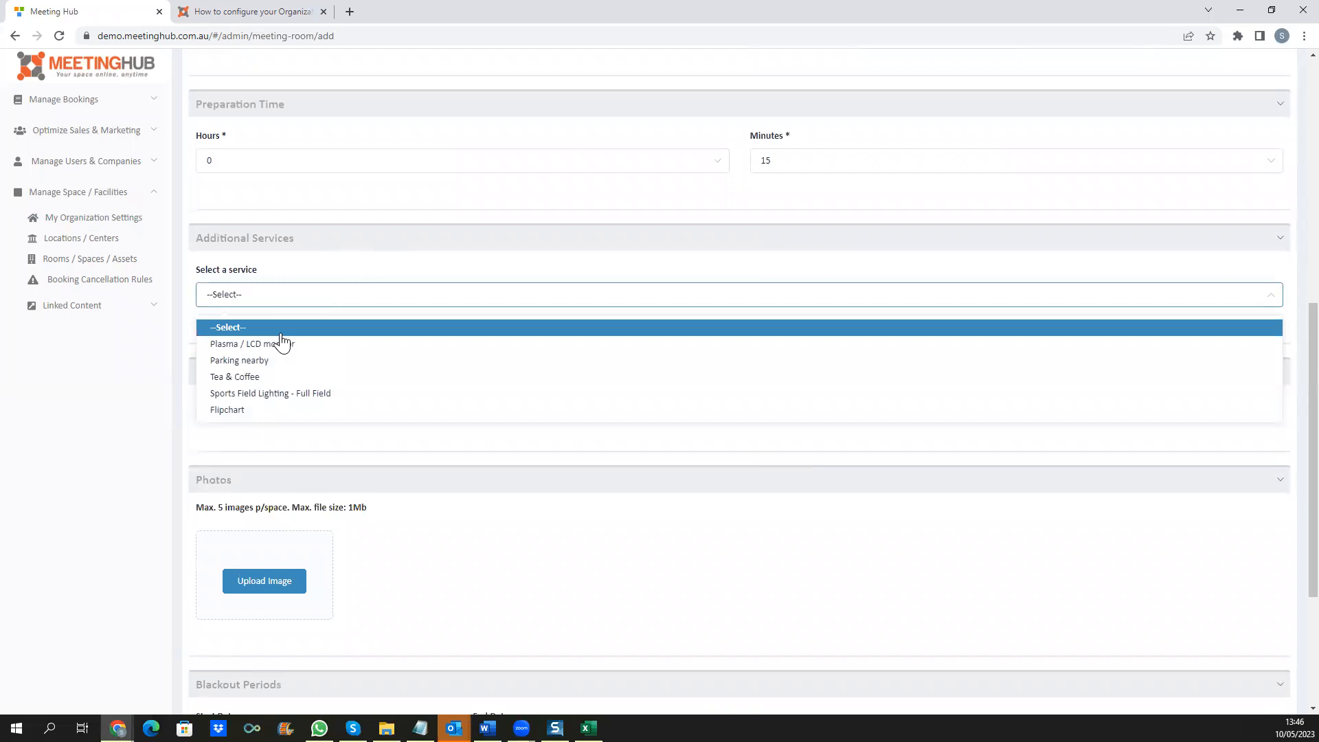
pyautogui.click(273, 377)
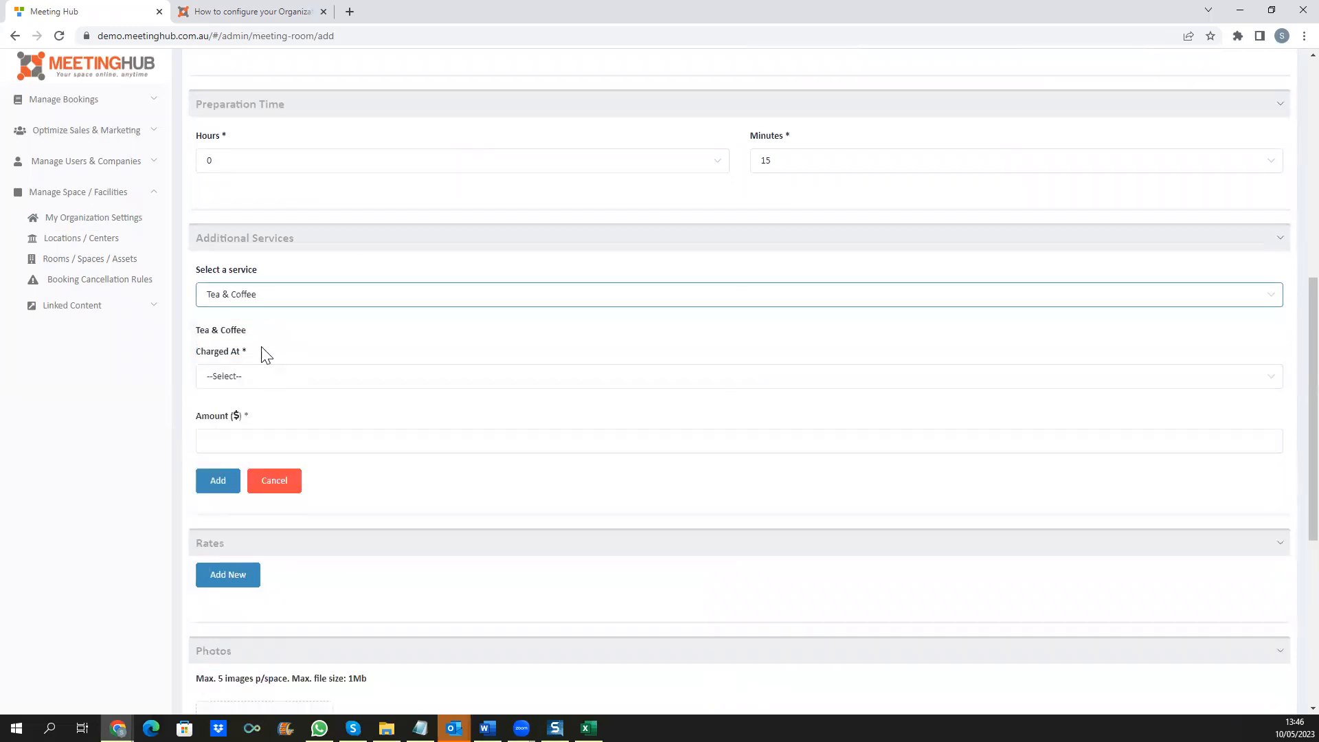
pyautogui.click(253, 375)
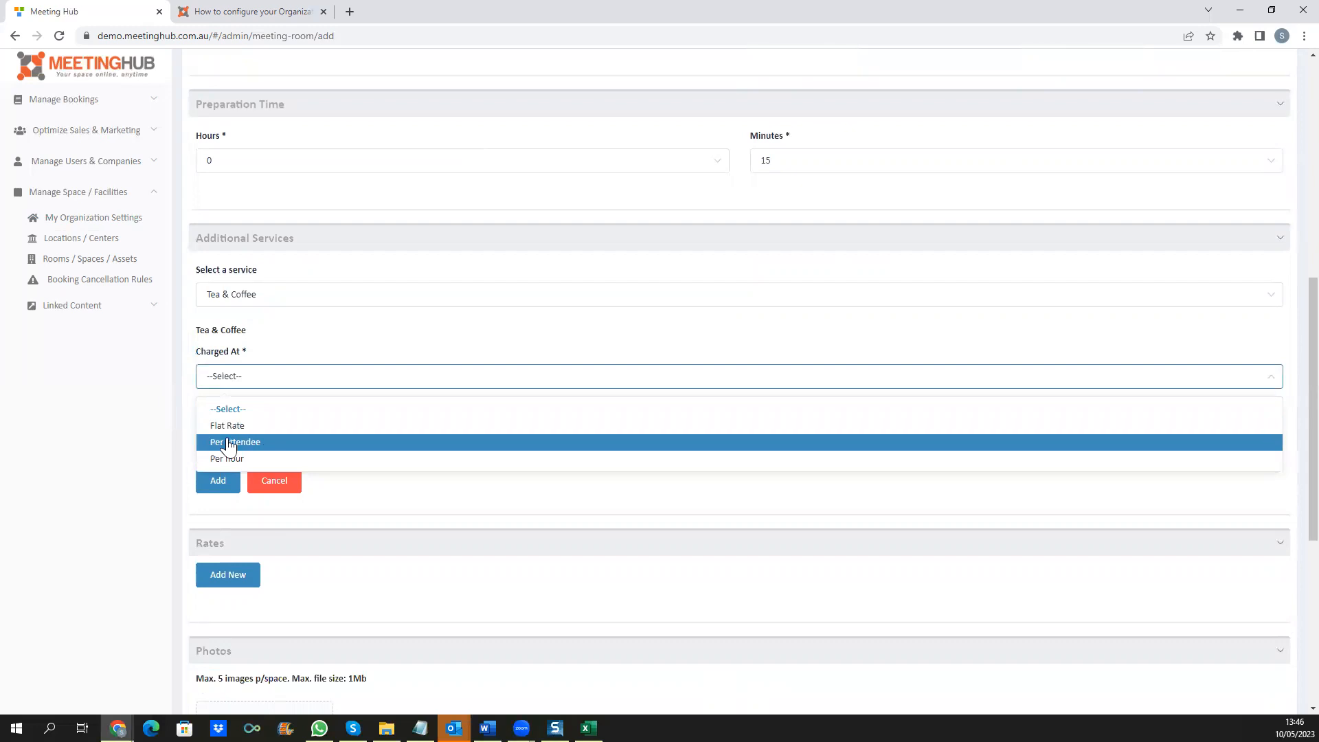
pyautogui.click(133, 417)
# Step: Add a new rate row with the rate unit unchanged, then go to the Dashboard
pyautogui.scroll(-3, 131, 420)
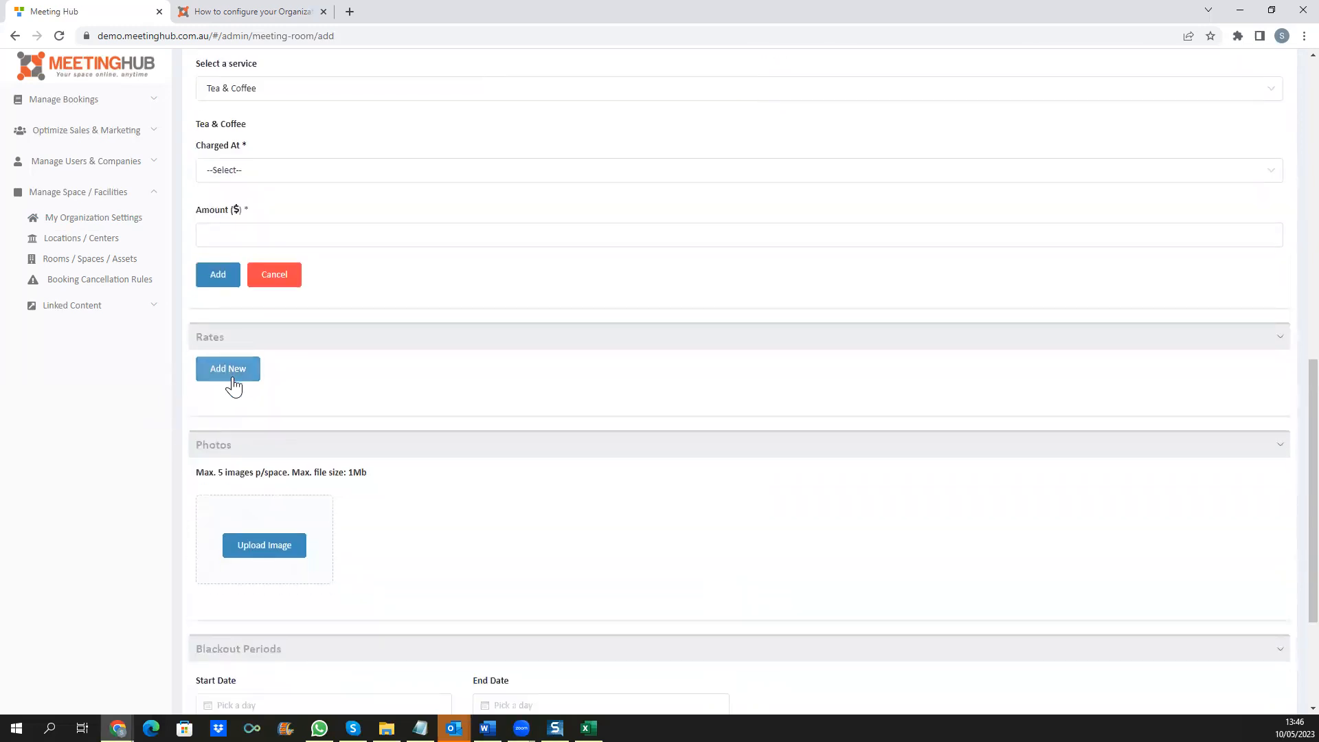
pyautogui.click(229, 375)
pyautogui.click(236, 445)
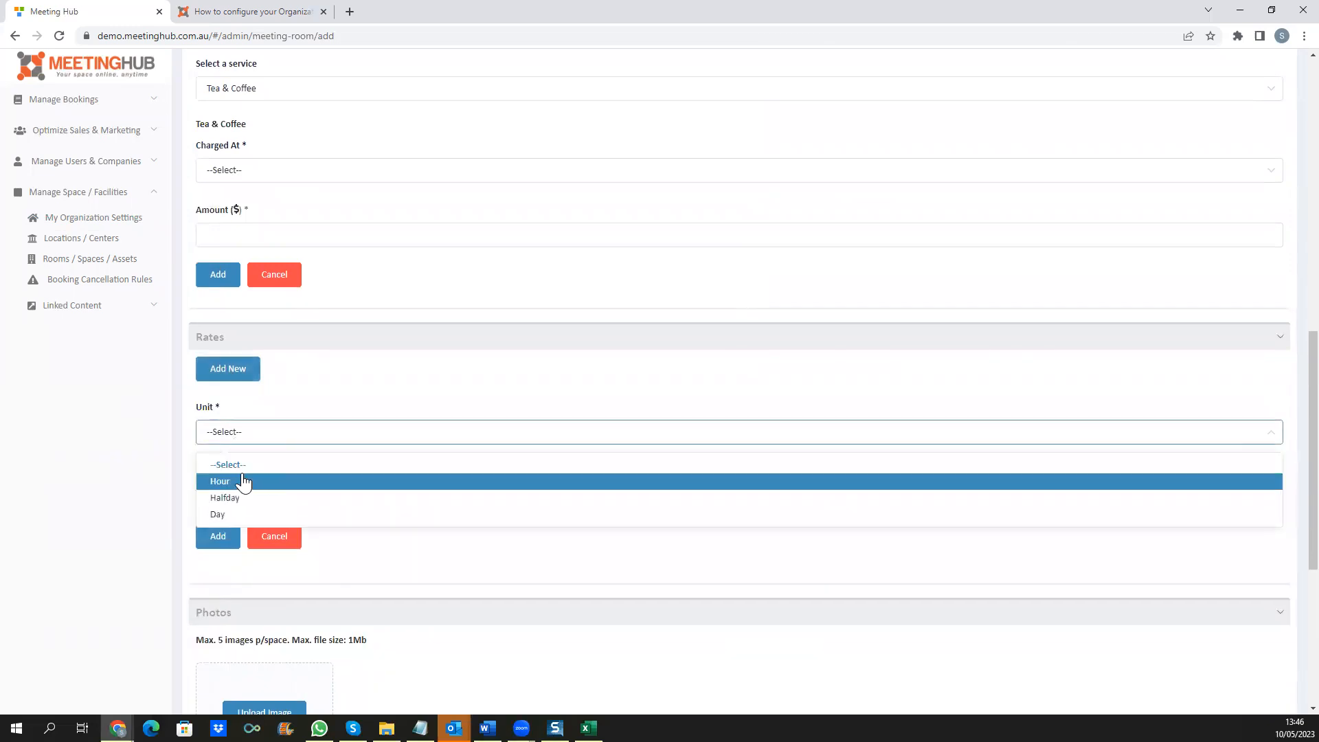
pyautogui.click(126, 524)
pyautogui.scroll(-5, 127, 524)
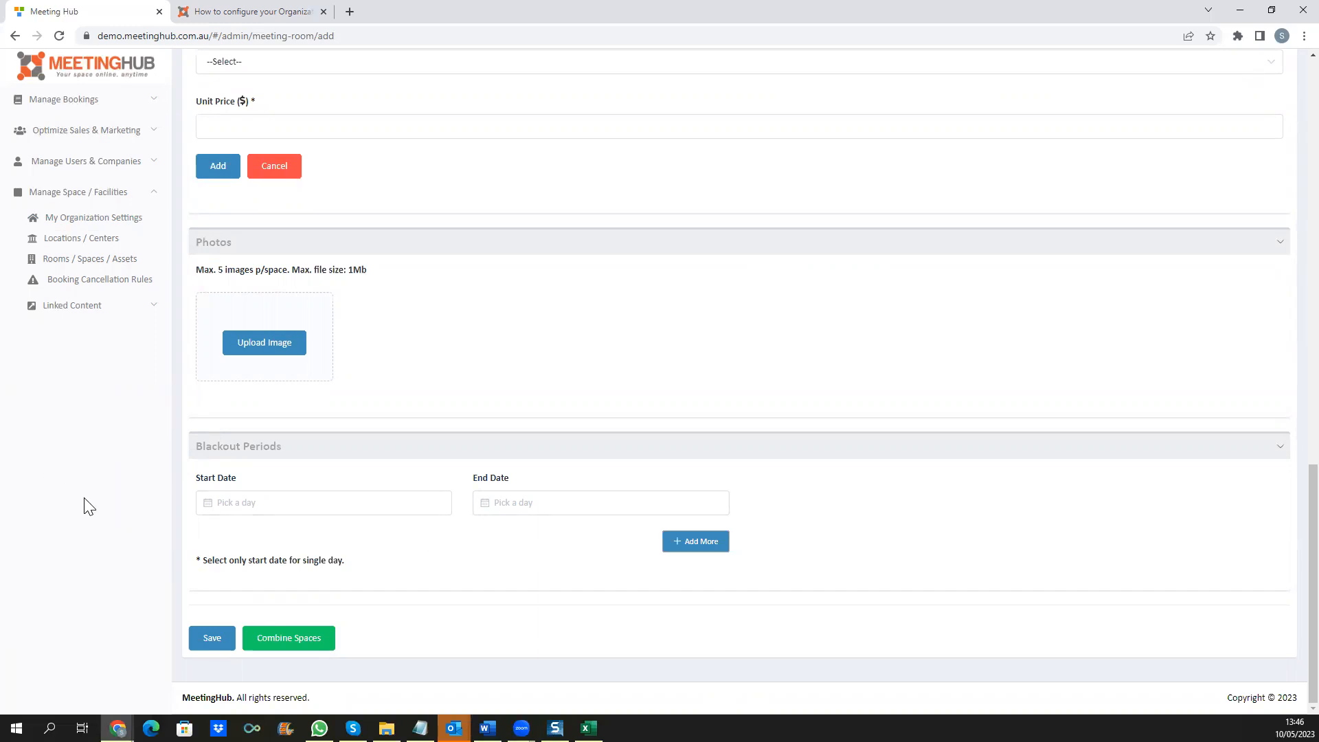
pyautogui.click(93, 134)
pyautogui.click(76, 160)
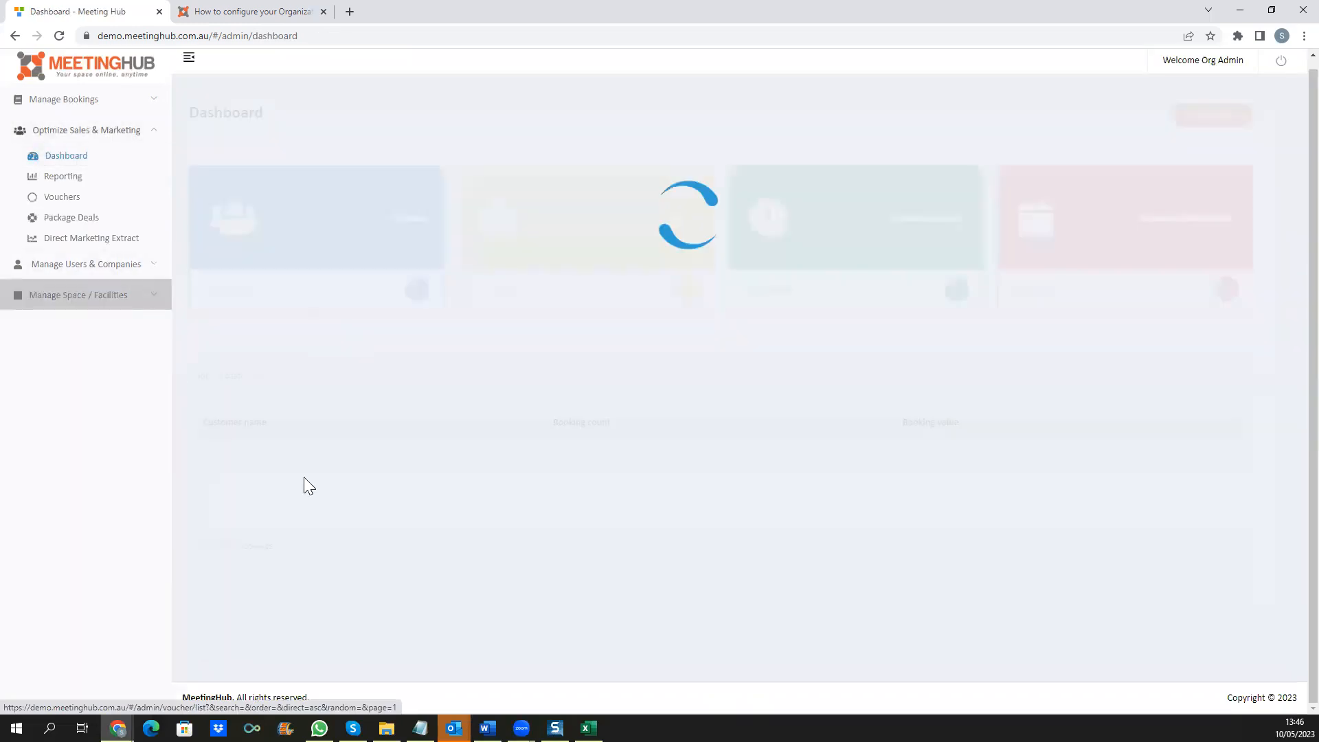